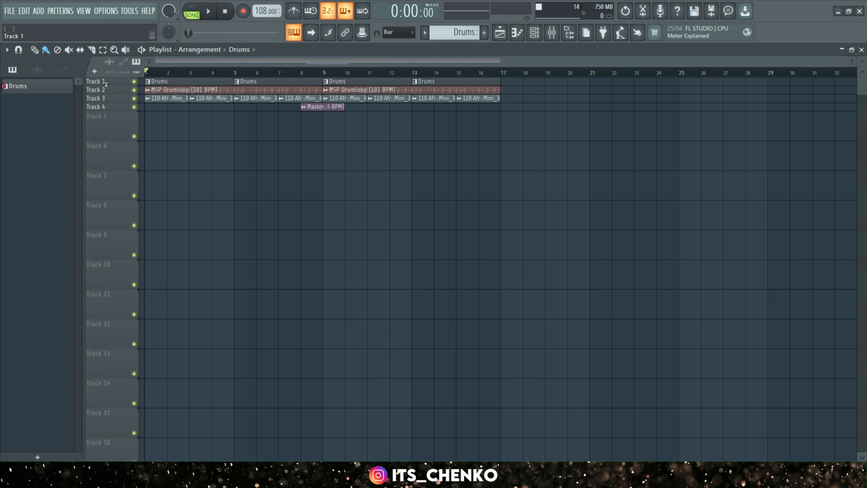
# Step: Expand playlist Tracks 1 to 4 to full height so their clip contents show
pyautogui.click(106, 84)
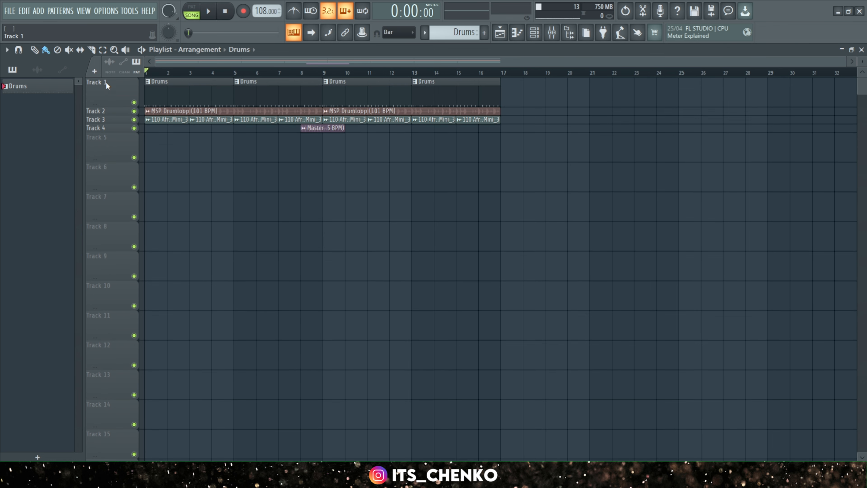
pyautogui.click(104, 111)
pyautogui.click(104, 143)
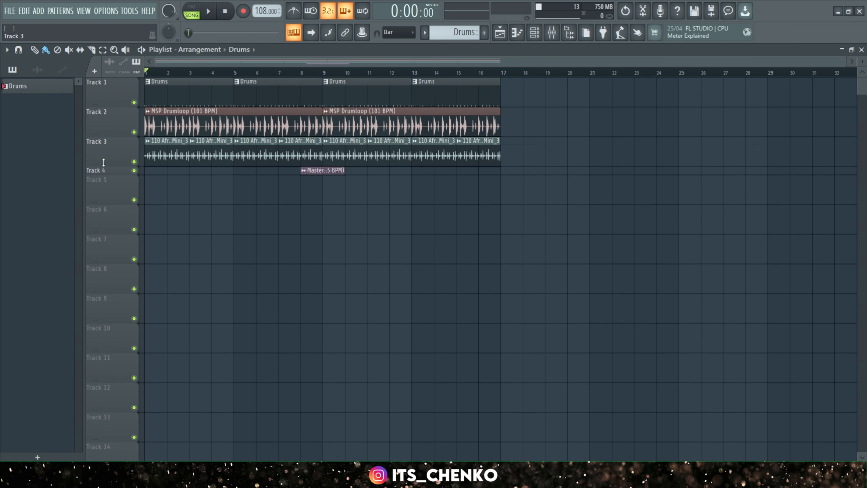
pyautogui.click(102, 169)
pyautogui.scroll(3, 279, 215)
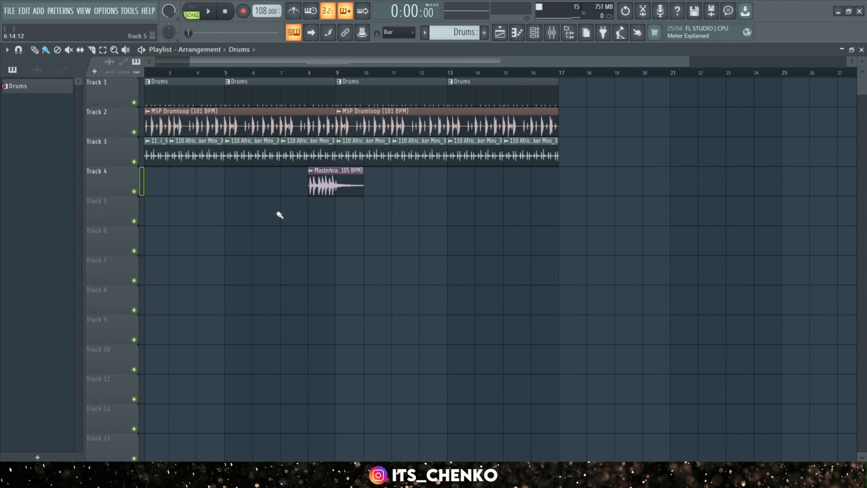
# Step: Move the Masterkraft Drum Fills clip to start at bar 4 and delete every clip from bar 9 onward on Tracks 1 to 3
pyautogui.moveTo(377, 181); pyautogui.dragTo(254, 181)
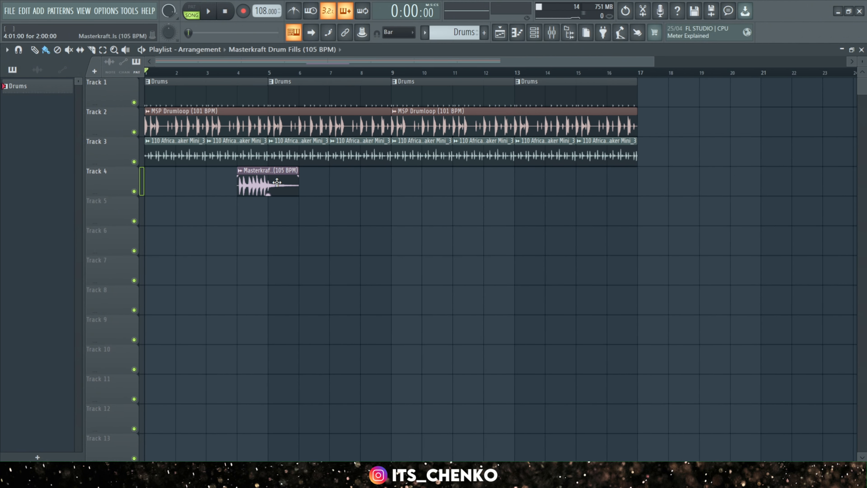
pyautogui.rightClick(441, 154)
pyautogui.rightClick(444, 124)
pyautogui.rightClick(459, 88)
pyautogui.rightClick(532, 94)
pyautogui.rightClick(558, 154)
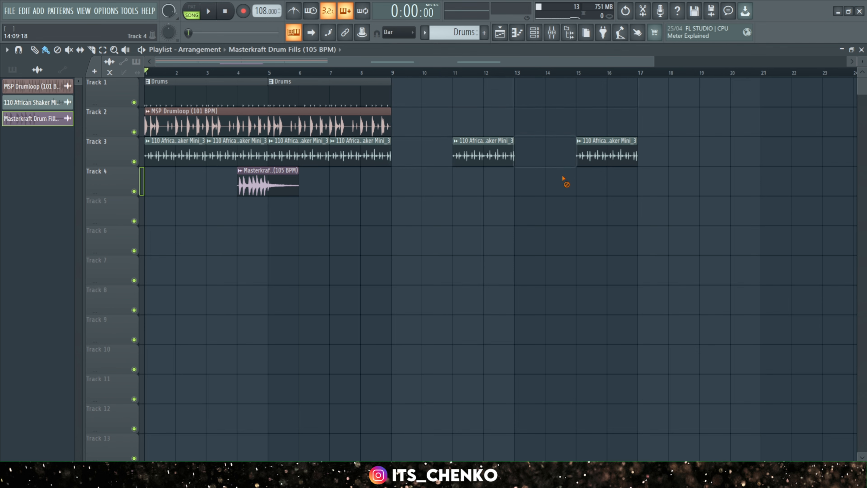
pyautogui.rightClick(488, 159)
pyautogui.rightClick(611, 157)
# Step: Play back the shortened drum arrangement from the start through the drum fill
pyautogui.press('space')
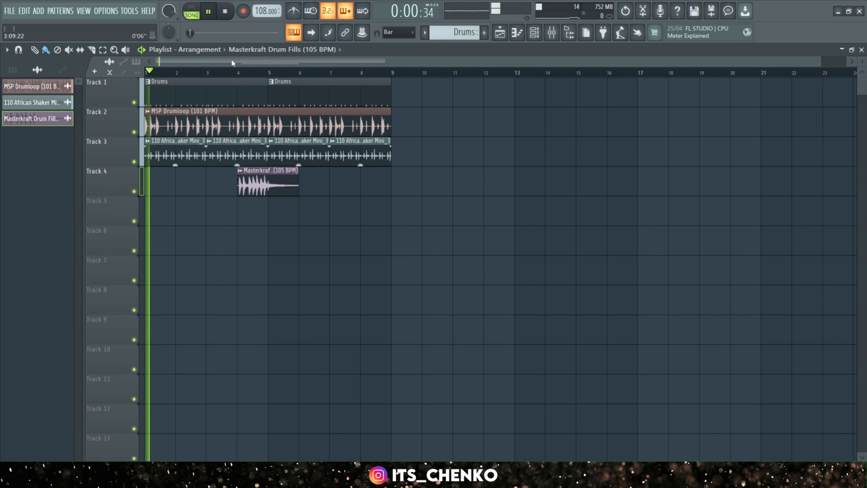
pyautogui.scroll(4, 182, 240)
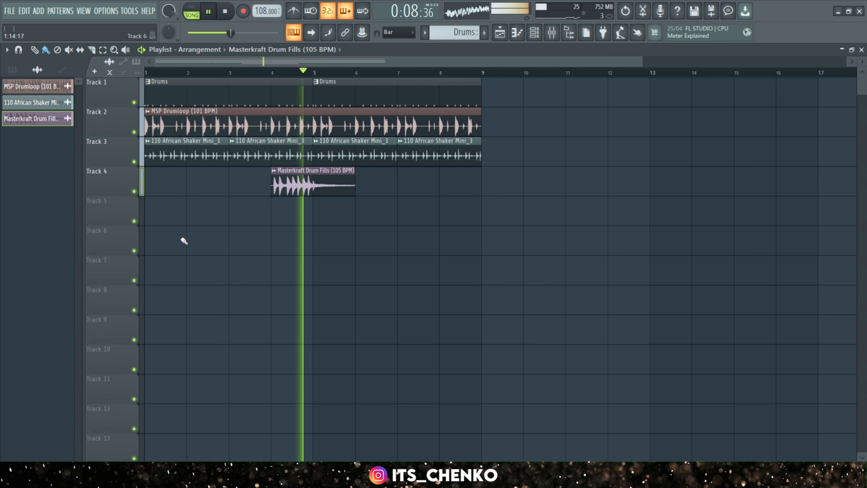
pyautogui.press('space')
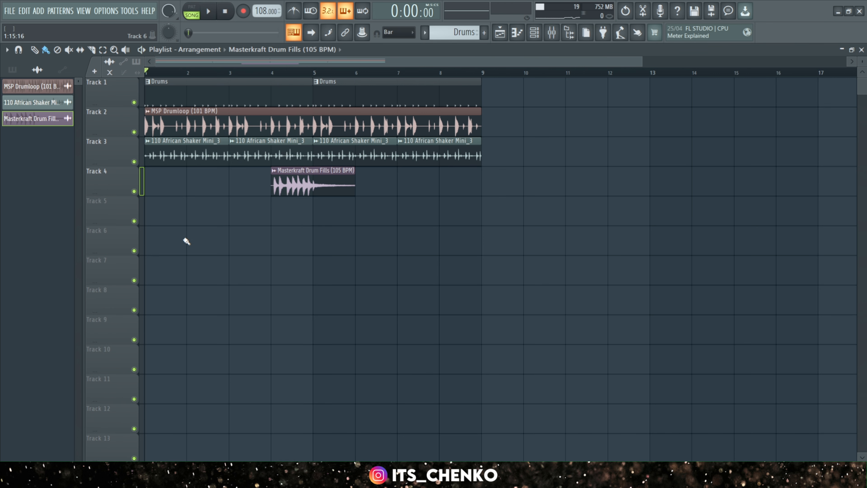
# Step: Create a pattern named "Chord progression" and place it on Track 6, spanning bar 1 to the start of bar 5
pyautogui.click(12, 70)
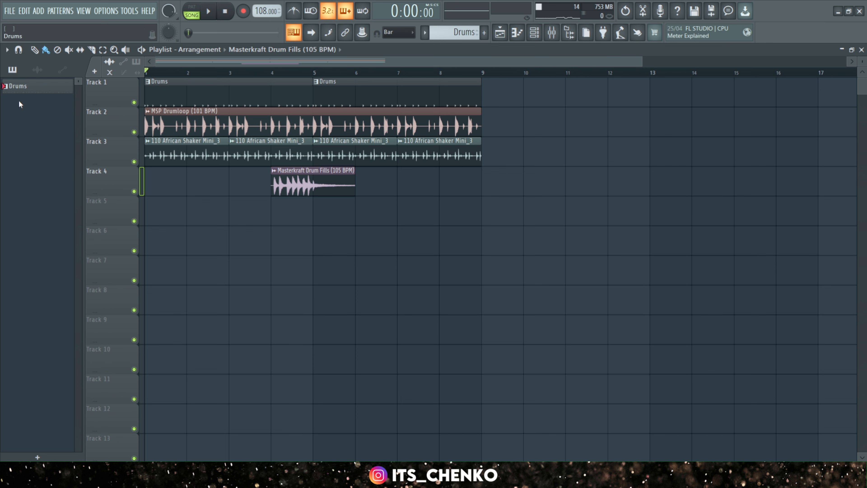
pyautogui.click(41, 455)
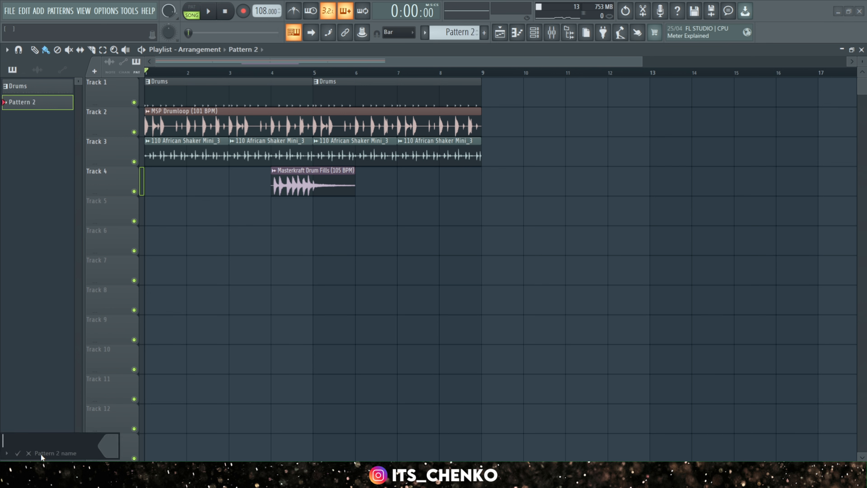
pyautogui.write('Chord progre')
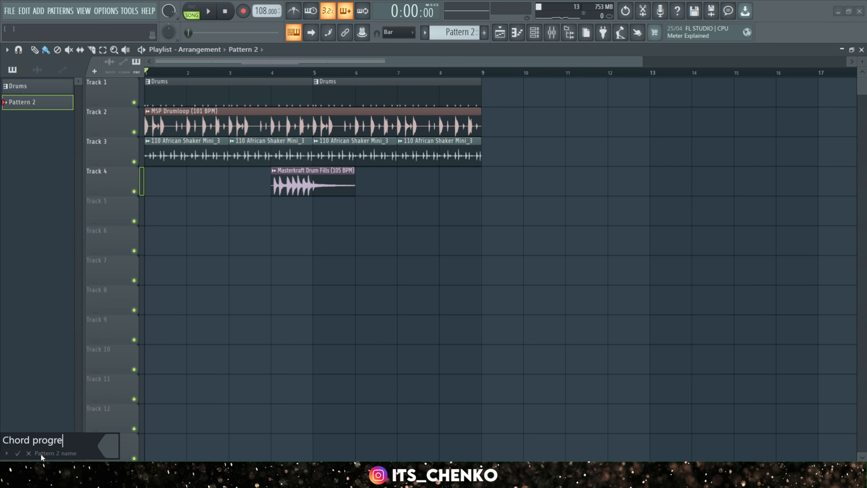
pyautogui.write('ssion')
pyautogui.press('Return')
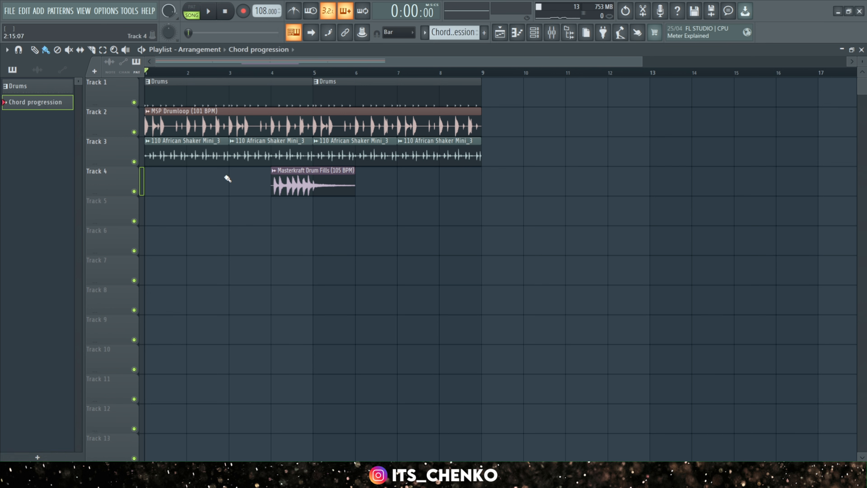
pyautogui.moveTo(45, 108); pyautogui.dragTo(113, 258)
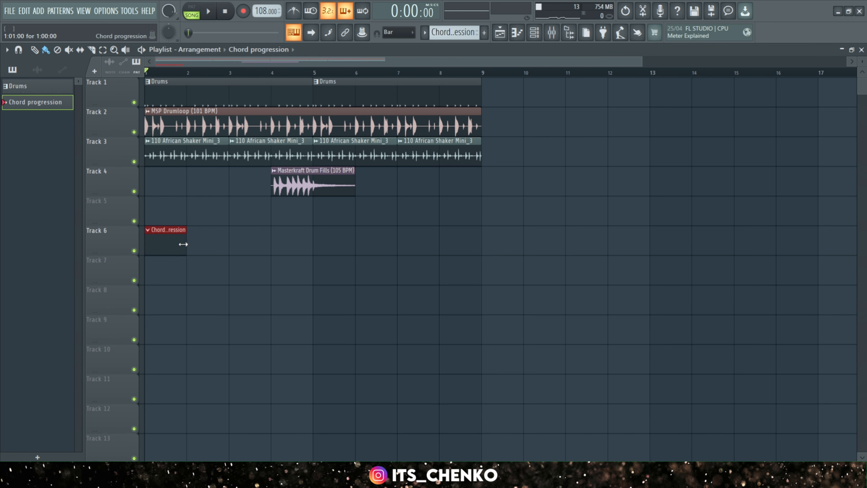
pyautogui.moveTo(186, 245); pyautogui.dragTo(316, 260)
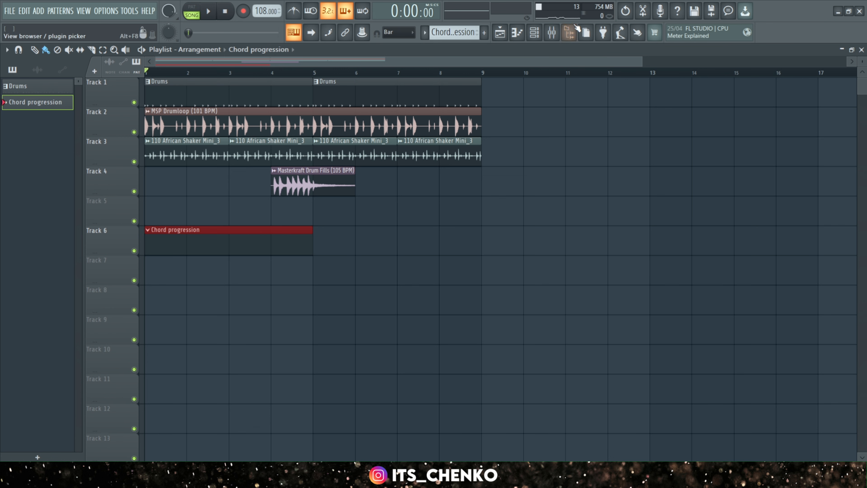
# Step: Select the Lounge Lizard EP-4 channel in the channel rack's Unsorted group and audition it over the drums
pyautogui.click(534, 32)
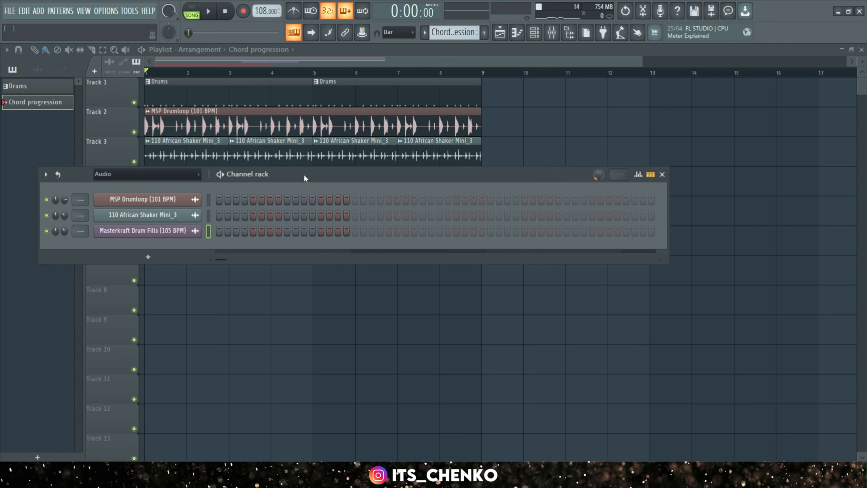
pyautogui.moveTo(304, 175); pyautogui.dragTo(351, 174)
pyautogui.click(198, 173)
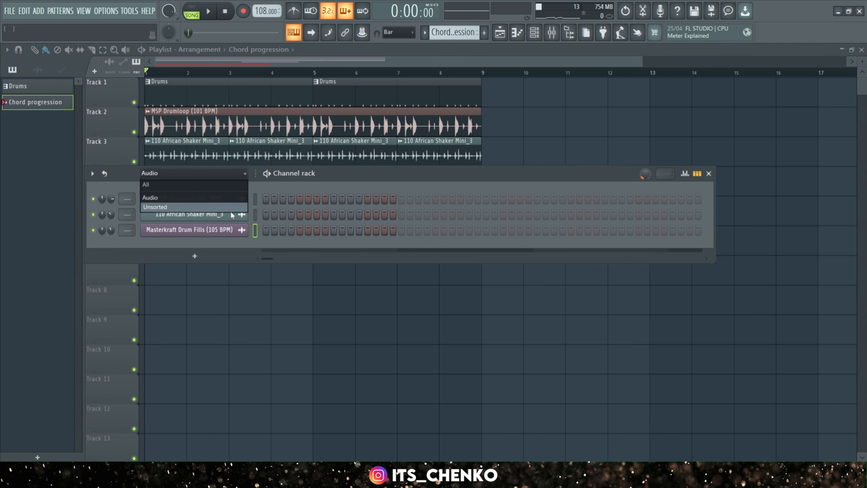
pyautogui.click(206, 207)
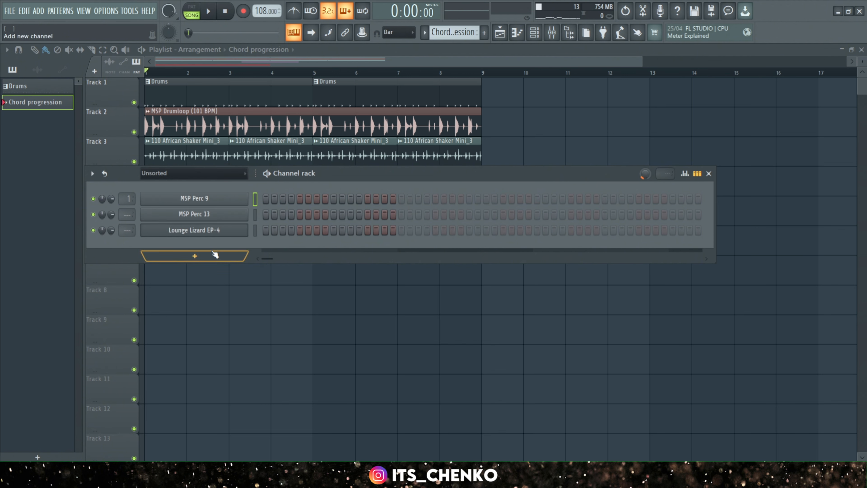
pyautogui.moveTo(344, 175); pyautogui.dragTo(395, 158)
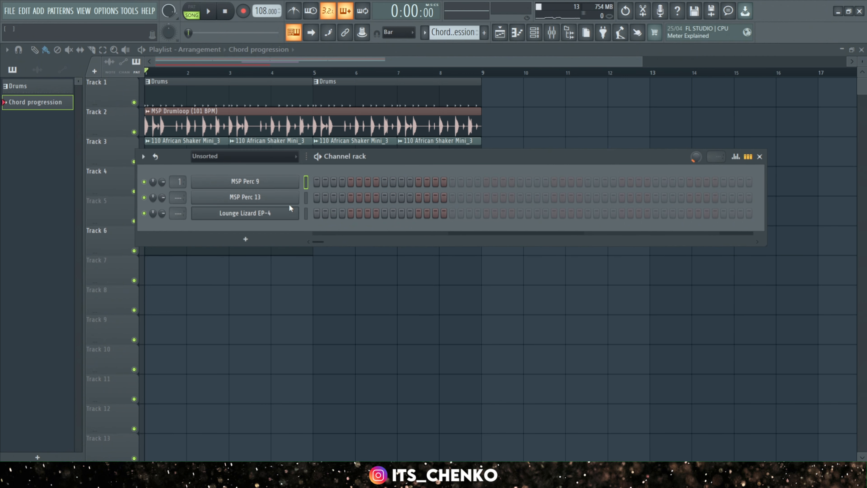
pyautogui.click(306, 215)
pyautogui.press('space')
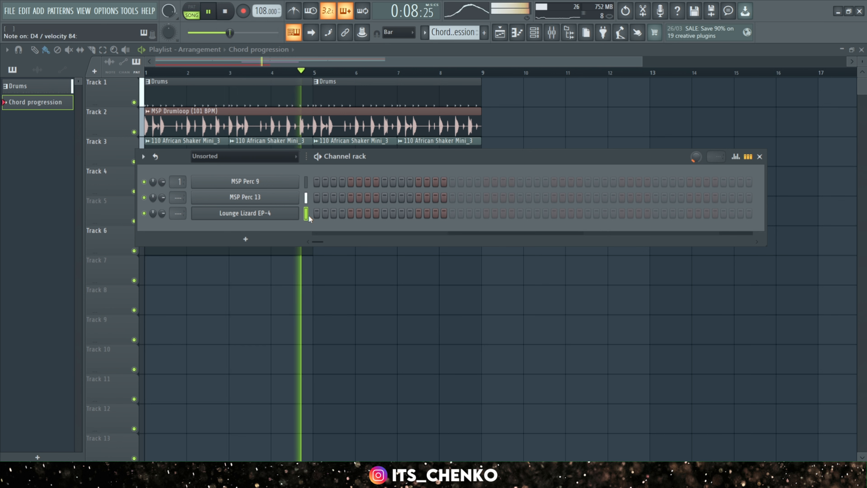
pyautogui.press('space')
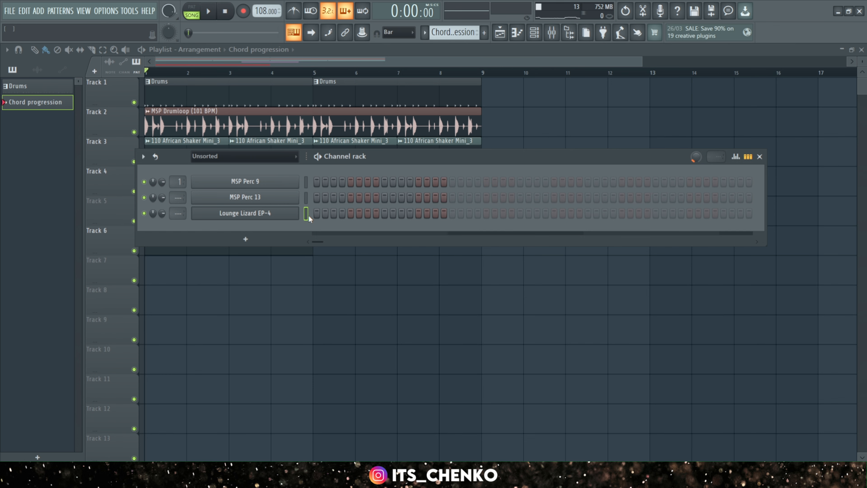
# Step: Open Lounge Lizard EP-4 in the piano roll, add a one-bar chord of D4, D5, F5 and A5 at bar 1, and play it
pyautogui.rightClick(279, 215)
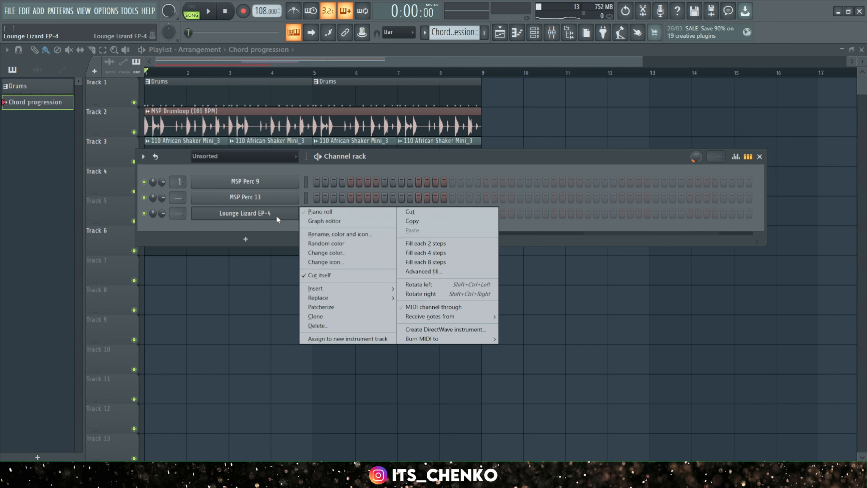
pyautogui.click(347, 212)
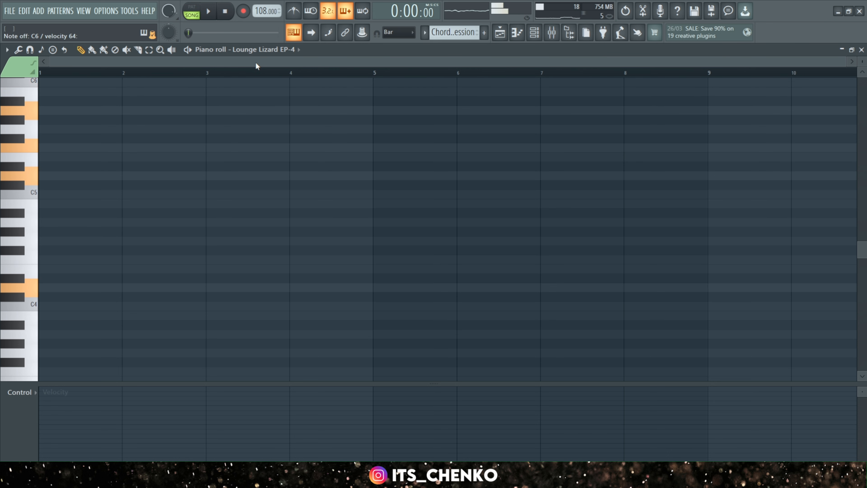
pyautogui.scroll(1, 256, 63)
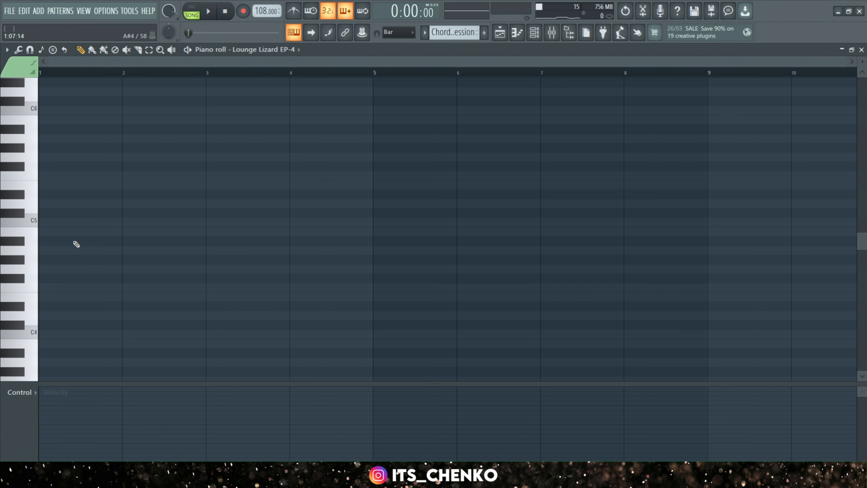
pyautogui.click(47, 203)
pyautogui.click(103, 175)
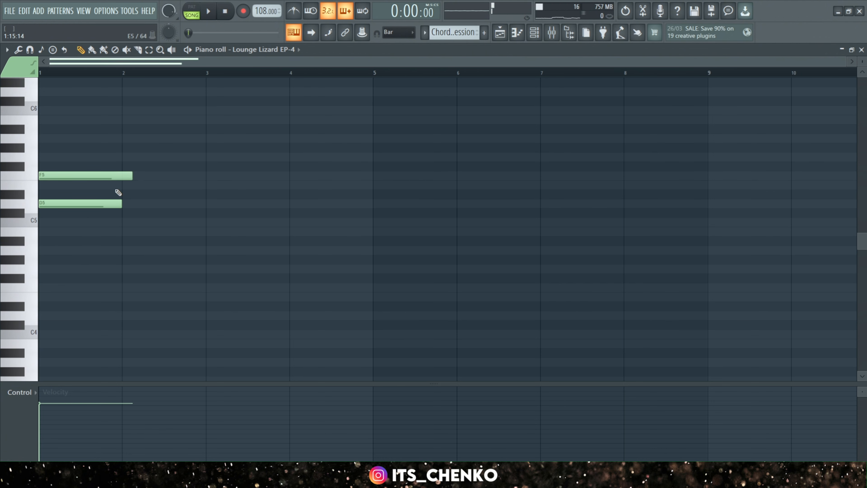
pyautogui.click(68, 315)
pyautogui.scroll(2, 66, 222)
pyautogui.click(65, 193)
pyautogui.press('space')
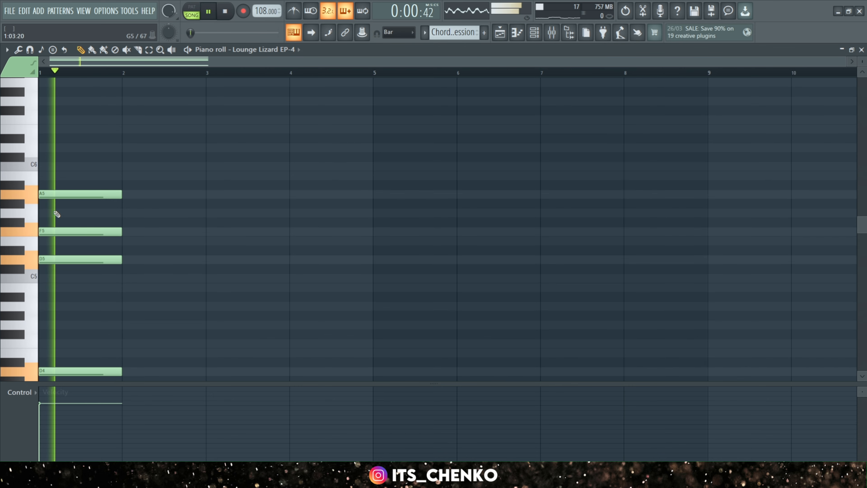
pyautogui.scroll(3, 87, 210)
pyautogui.press('space')
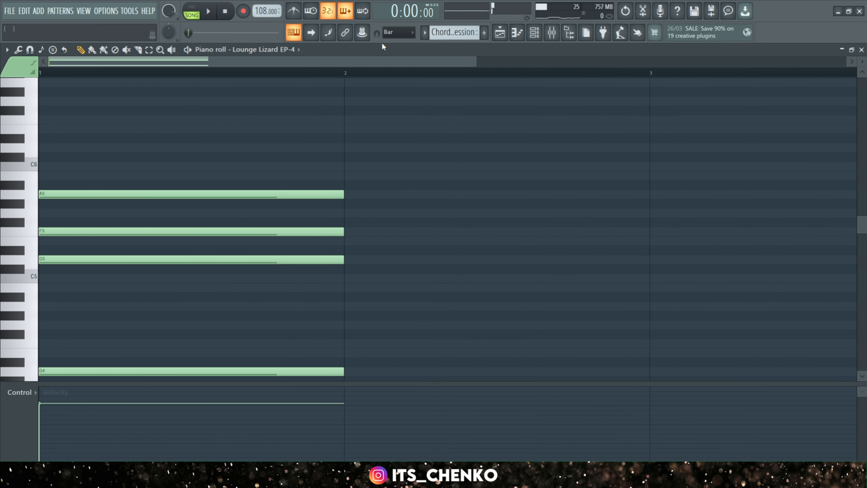
# Step: Set the snap to Line and shorten all four notes of the first chord to 14 steps
pyautogui.click(390, 33)
pyautogui.click(392, 42)
pyautogui.moveTo(362, 116); pyautogui.dragTo(290, 282)
pyautogui.press('space')
pyautogui.press('space')
pyautogui.scroll(-3, 290, 282)
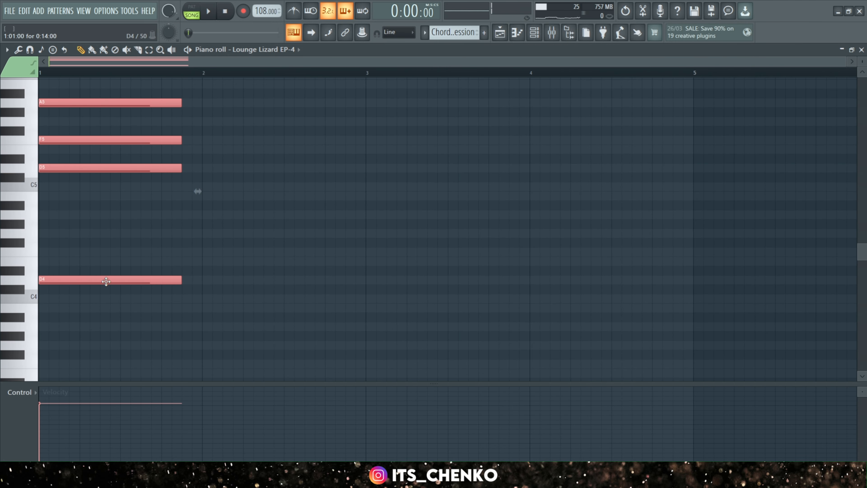
# Step: Duplicate the four-note chord directly after the first one and start playback to check it
pyautogui.moveTo(109, 280); pyautogui.dragTo(252, 277)
pyautogui.click(254, 276)
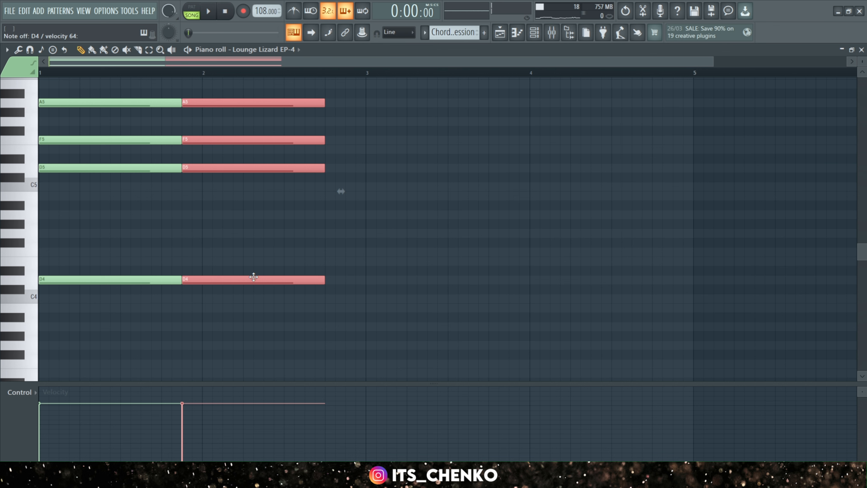
pyautogui.scroll(1, 194, 271)
pyautogui.press('space')
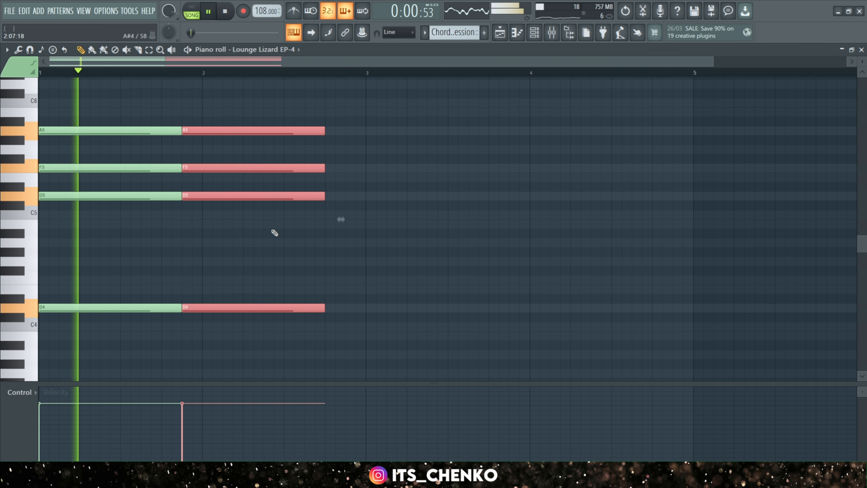
pyautogui.press('space')
# Step: Transpose the second chord up to G4, G5, A#5 and D6, and play back both chords
pyautogui.scroll(1, 181, 229)
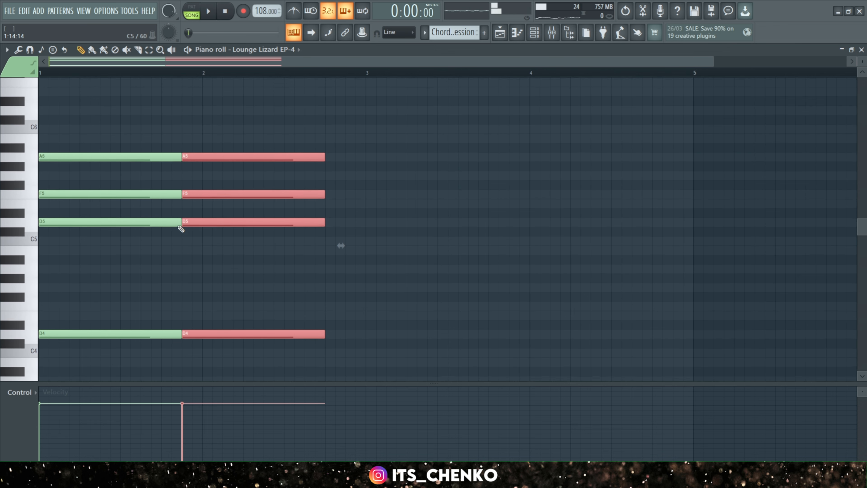
pyautogui.scroll(-2, 180, 227)
pyautogui.moveTo(196, 277); pyautogui.dragTo(199, 226)
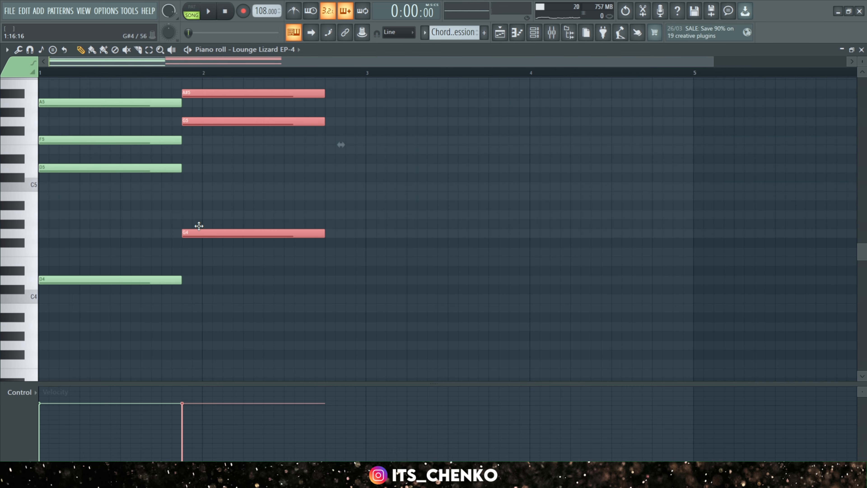
pyautogui.press('space')
pyautogui.scroll(2, 202, 274)
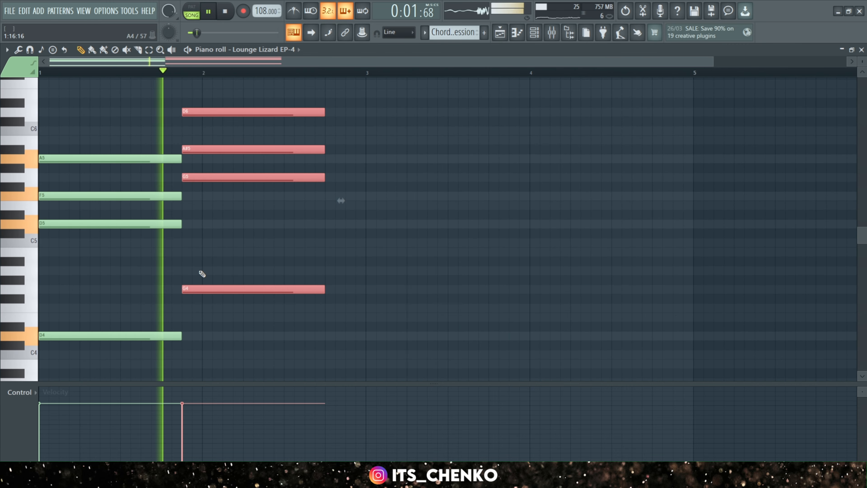
pyautogui.scroll(-1, 236, 252)
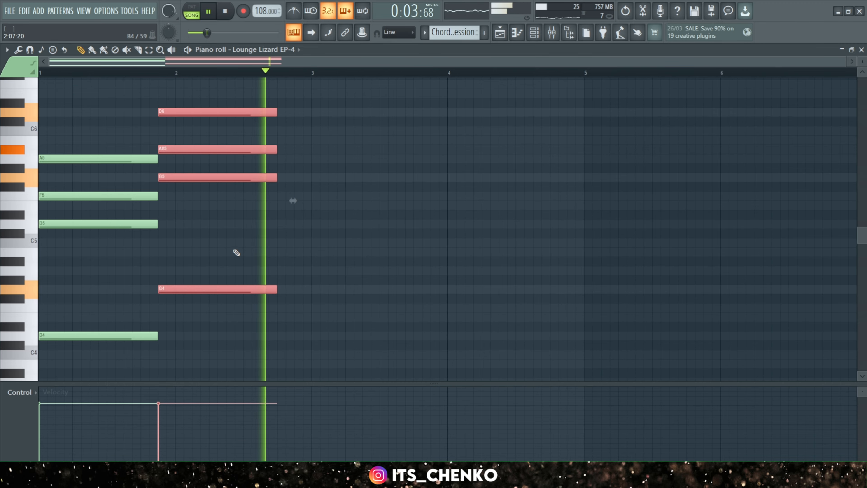
pyautogui.press('space')
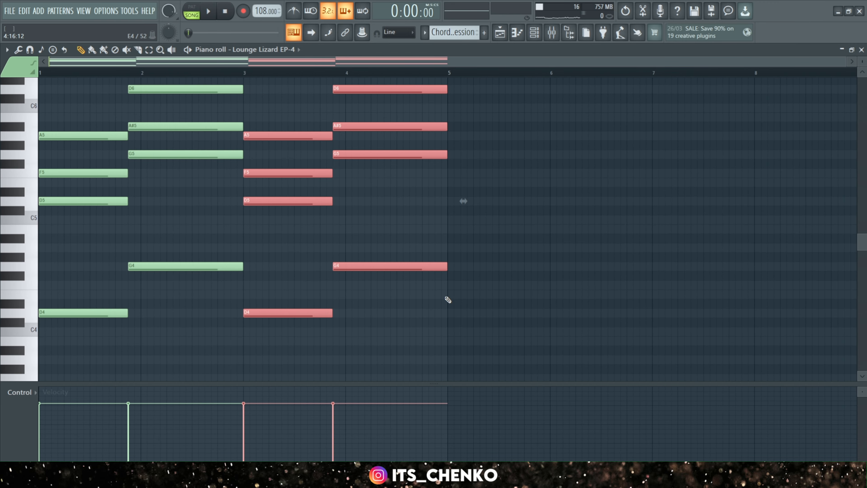
# Step: Move the copied D chord from bar 3 to bar 4, and move the copied G chord to bar 3, transposed to A4, A5, C6 and E6
pyautogui.moveTo(255, 120); pyautogui.dragTo(283, 319)
pyautogui.moveTo(282, 312); pyautogui.dragTo(384, 312)
pyautogui.scroll(1, 310, 118)
pyautogui.moveTo(313, 94); pyautogui.dragTo(343, 323)
pyautogui.moveTo(347, 291); pyautogui.dragTo(261, 272)
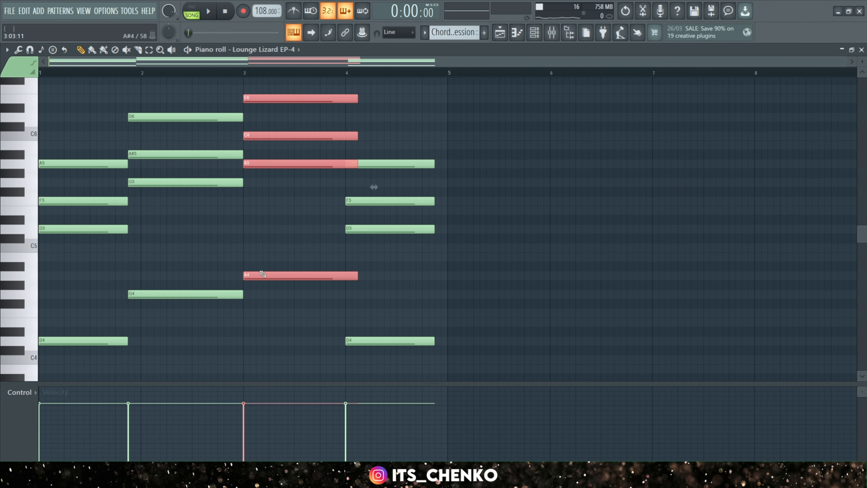
# Step: Start playback and shorten the four notes of the third chord to 14 steps
pyautogui.press('space')
pyautogui.scroll(2, 352, 251)
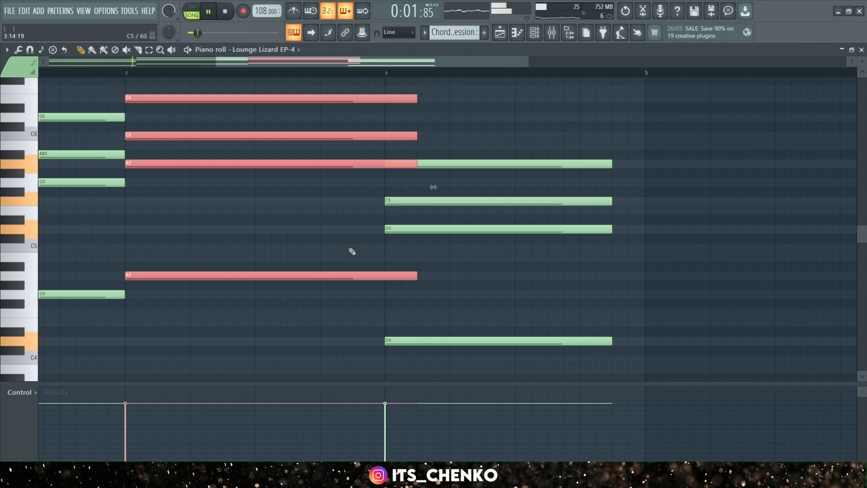
pyautogui.moveTo(417, 276); pyautogui.dragTo(357, 277)
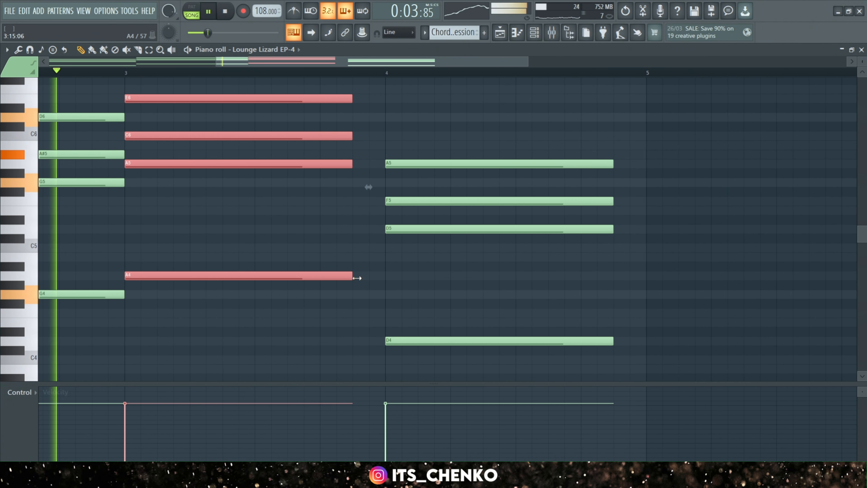
# Step: Move the final D chord so it starts directly after the third chord, and lengthen its notes to the end of bar 4
pyautogui.moveTo(382, 136)
pyautogui.mouseDown()
pyautogui.moveTo(436, 359)
pyautogui.moveTo(429, 340)
pyautogui.moveTo(395, 341)
pyautogui.mouseUp()
pyautogui.scroll(-3, 425, 298)
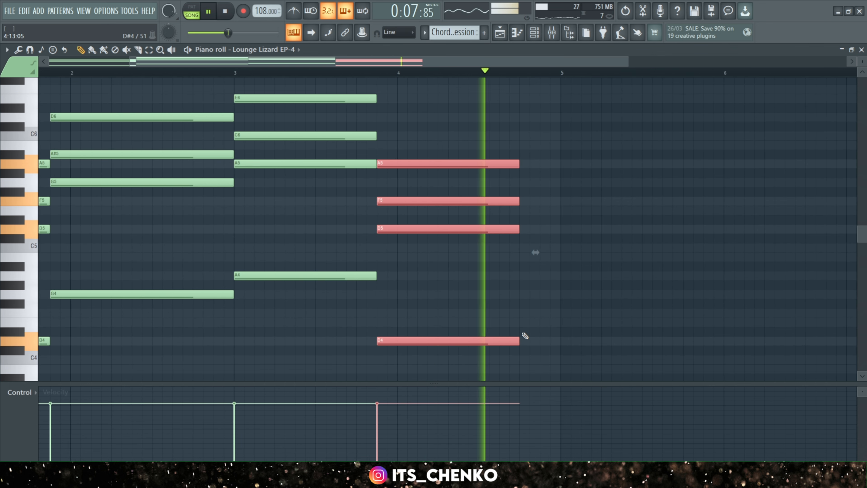
pyautogui.moveTo(521, 340); pyautogui.dragTo(560, 340)
pyautogui.scroll(-2, 478, 335)
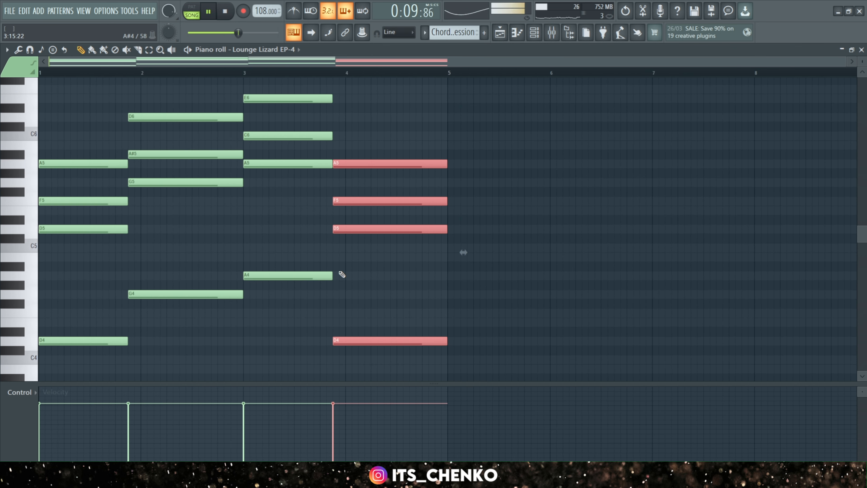
pyautogui.press('space')
pyautogui.keyDown('ctrl'); pyautogui.click(255, 232); pyautogui.keyUp('ctrl')
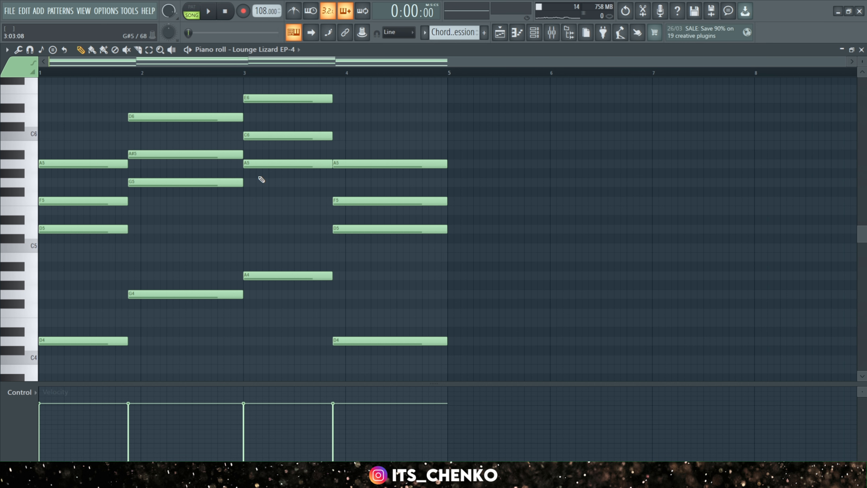
# Step: Play back the full four-chord progression and save the project
pyautogui.press('space')
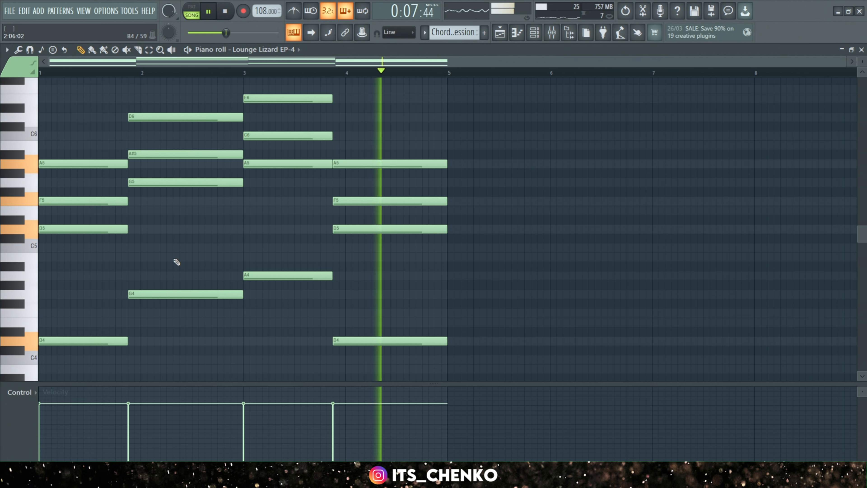
pyautogui.press('space')
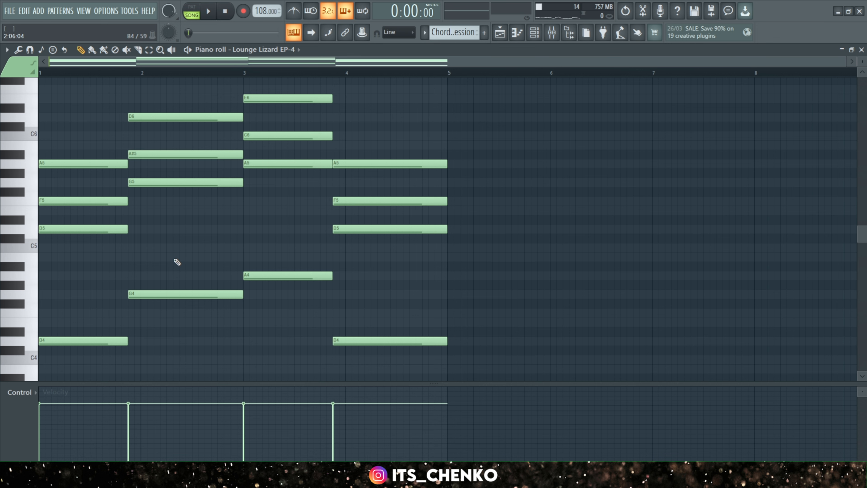
pyautogui.hotkey('ctrl', 's')
# Step: Lower the top notes of the second and third chords one octave to D5 and E5, and play back the progression
pyautogui.scroll(1, 180, 258)
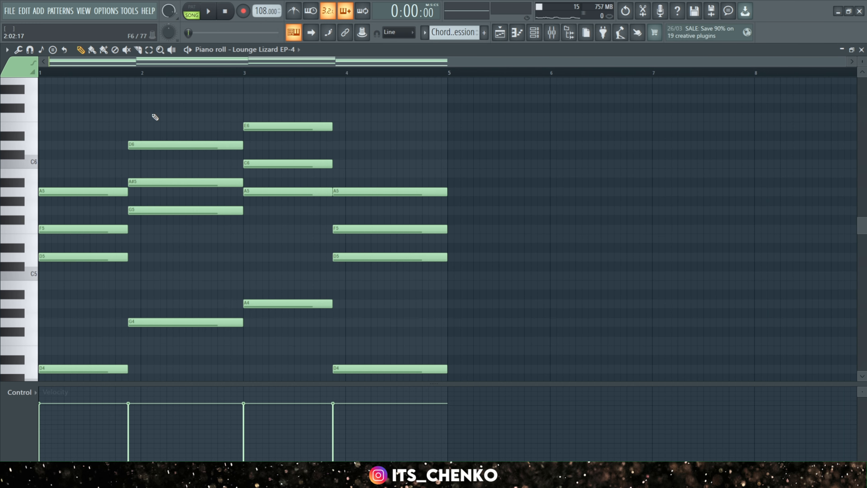
pyautogui.moveTo(162, 104); pyautogui.dragTo(295, 148)
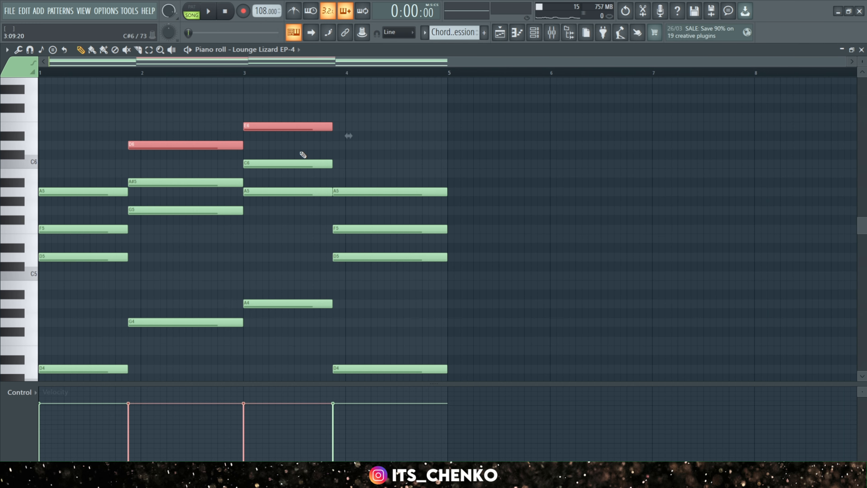
pyautogui.hotkey('ctrl', 'Down')
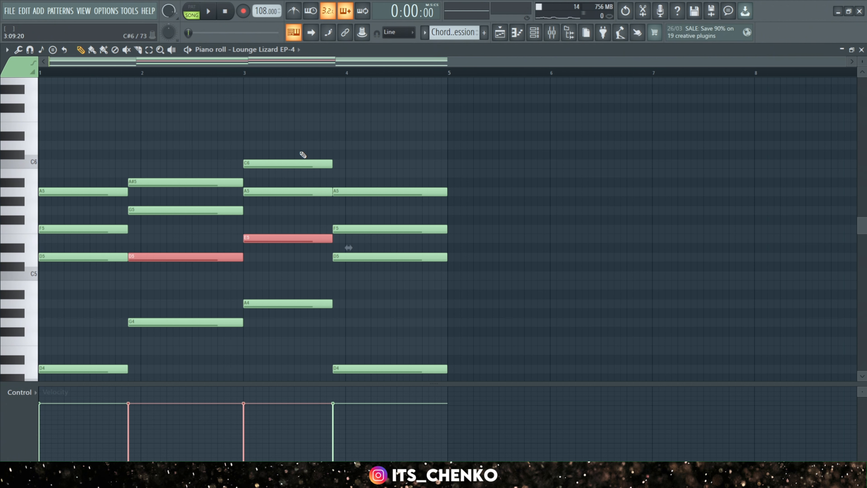
pyautogui.press('space')
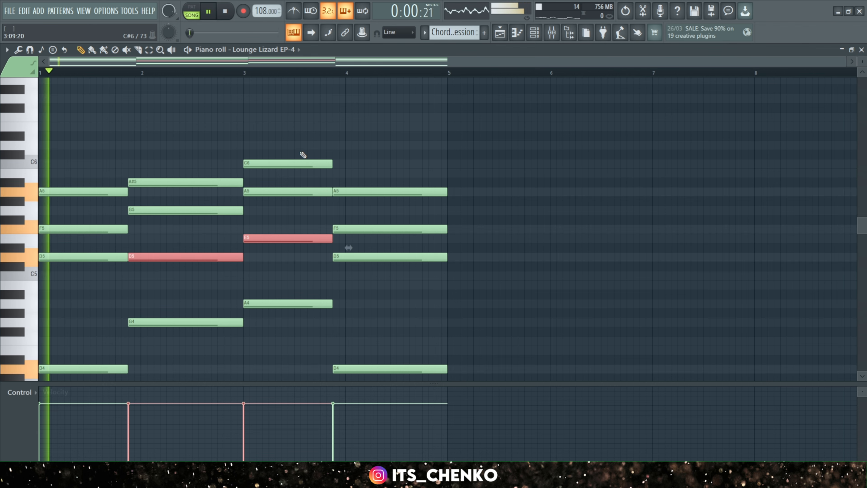
pyautogui.scroll(-1, 211, 132)
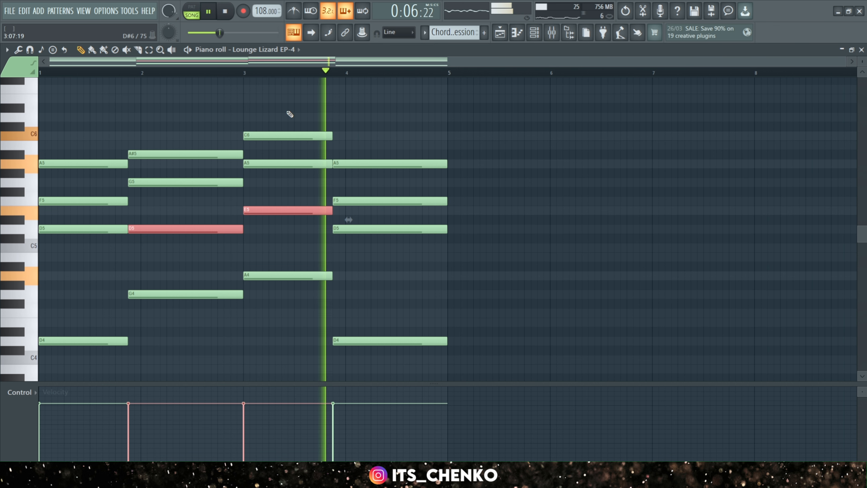
pyautogui.press('space')
# Step: Lower the third chord's bass note one octave to A3 and play back the progression
pyautogui.scroll(-4, 293, 107)
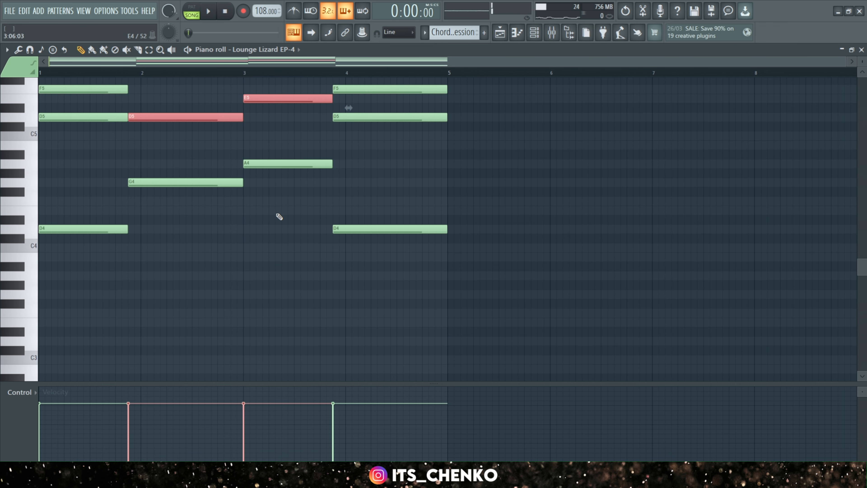
pyautogui.scroll(2, 276, 215)
pyautogui.moveTo(273, 179); pyautogui.dragTo(311, 264)
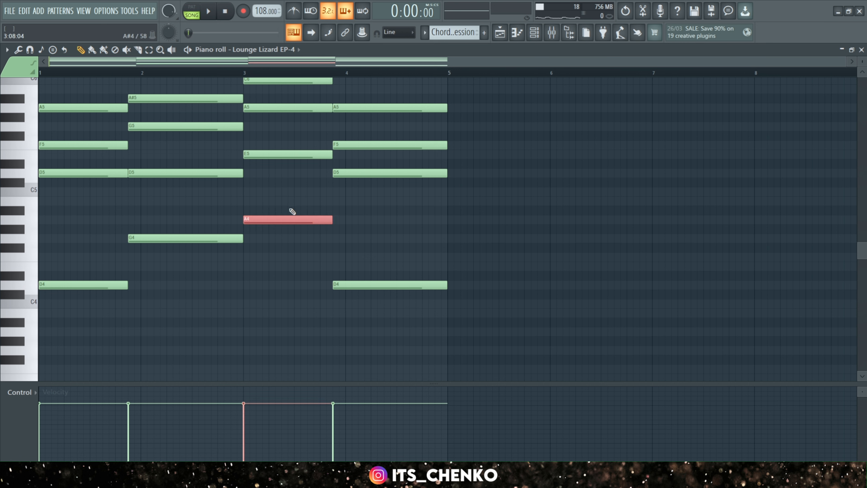
pyautogui.hotkey('ctrl', 'Down')
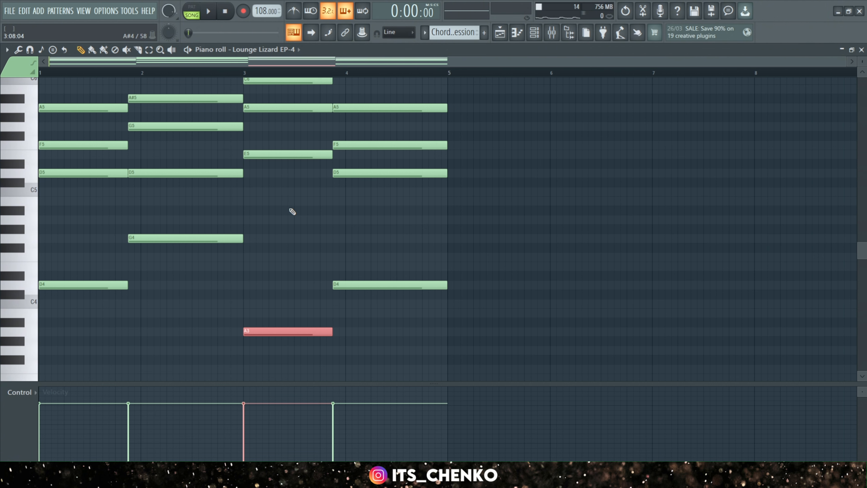
pyautogui.scroll(3, 293, 211)
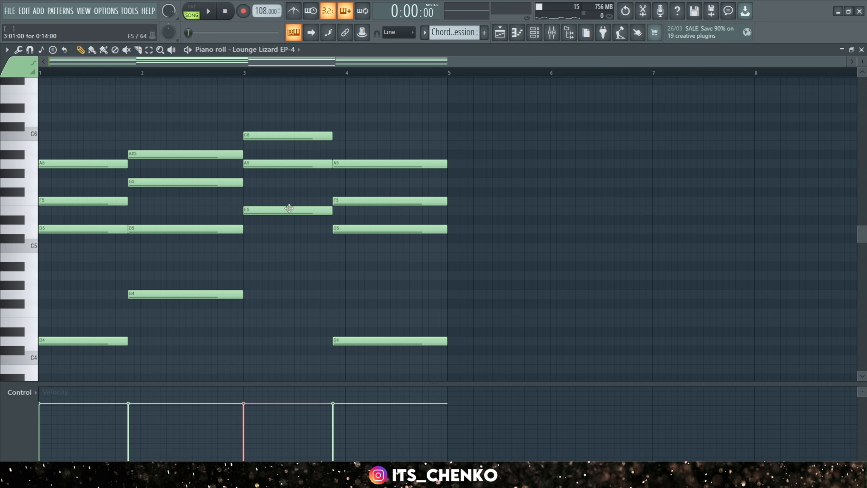
pyautogui.press('space')
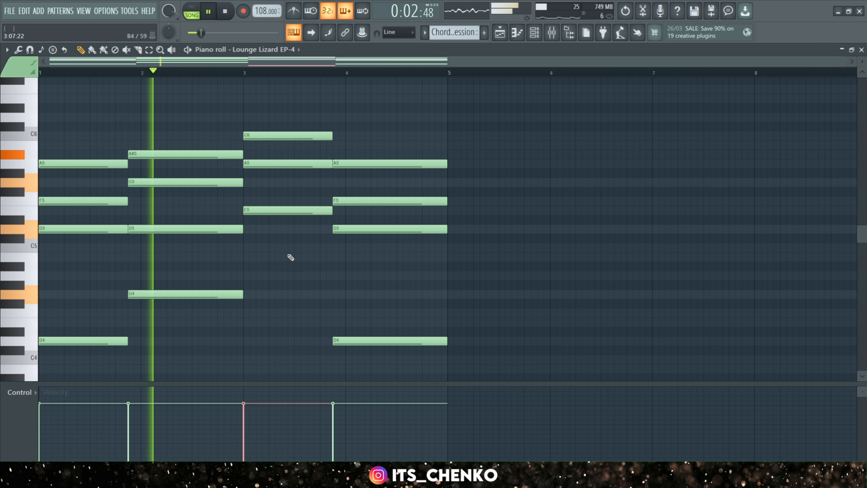
pyautogui.scroll(-1, 285, 258)
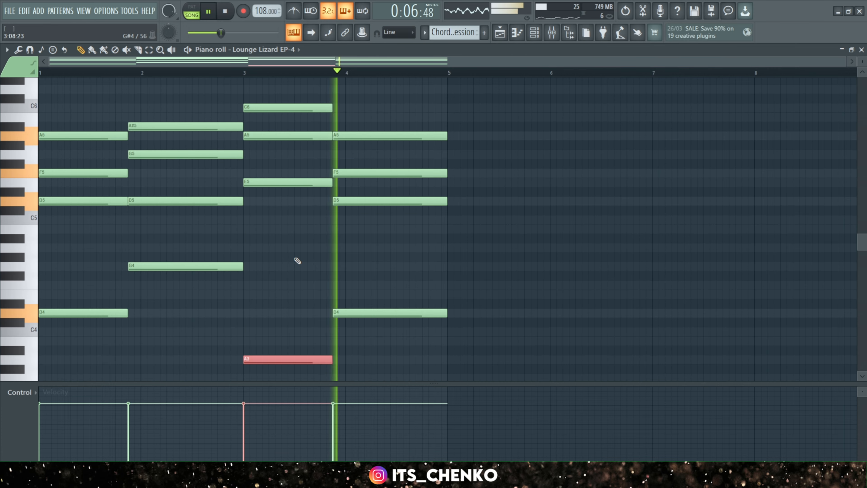
pyautogui.press('space')
# Step: Lower the third chord's C6 note one octave to C5 and play back the whole progression
pyautogui.scroll(2, 299, 260)
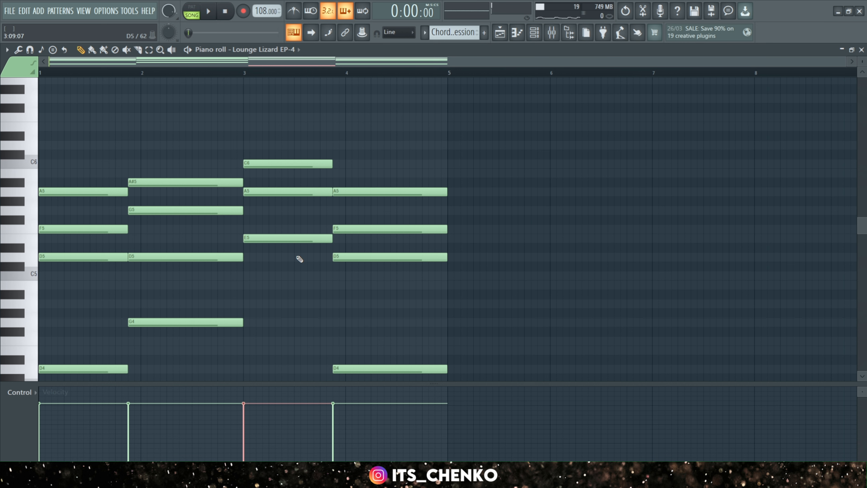
pyautogui.moveTo(280, 133); pyautogui.dragTo(320, 176)
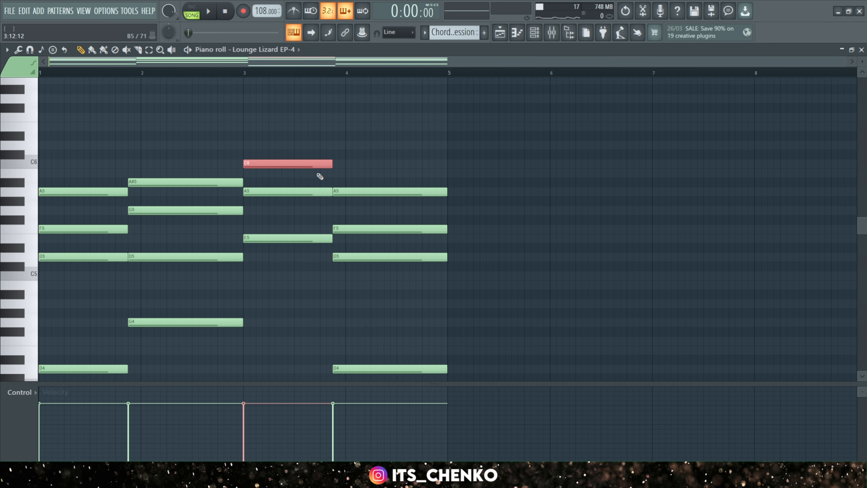
pyautogui.hotkey('ctrl', 'Down')
pyautogui.scroll(-3, 320, 176)
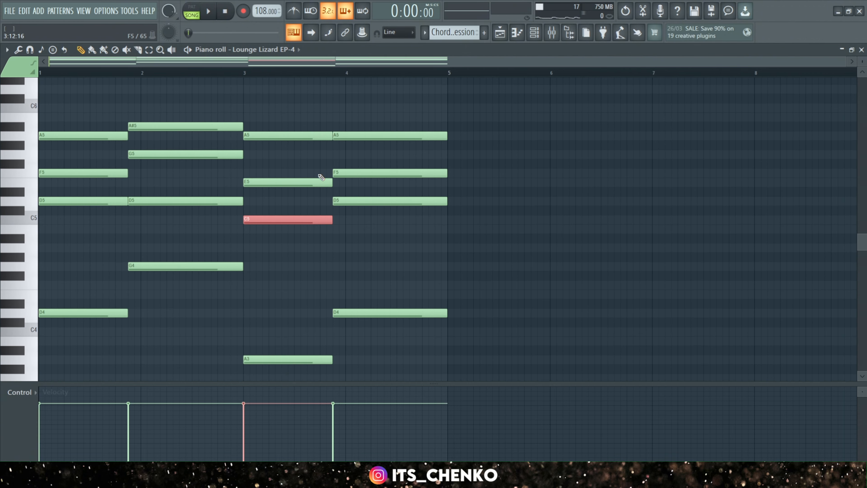
pyautogui.press('space')
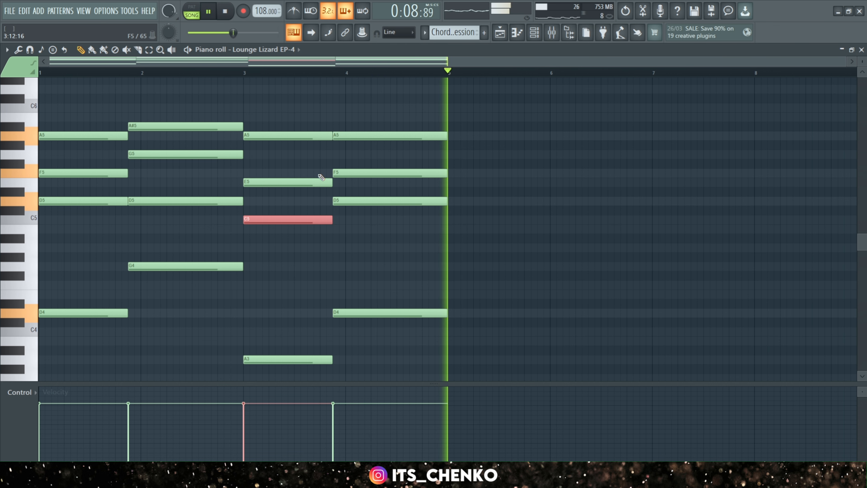
pyautogui.press('space')
# Step: Duplicate the Chord progression clip in the playlist so a second copy follows from bar 5 on Track 6
pyautogui.click(500, 32)
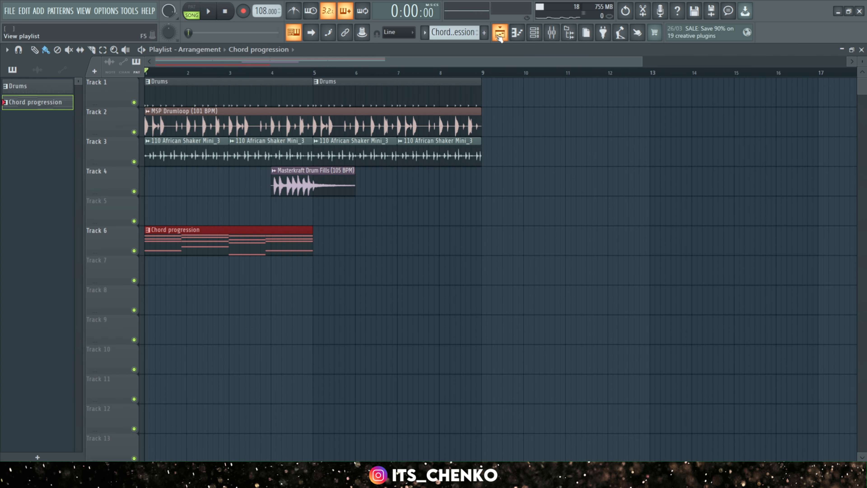
pyautogui.moveTo(323, 227); pyautogui.dragTo(178, 252)
pyautogui.hotkey('ctrl', 'b')
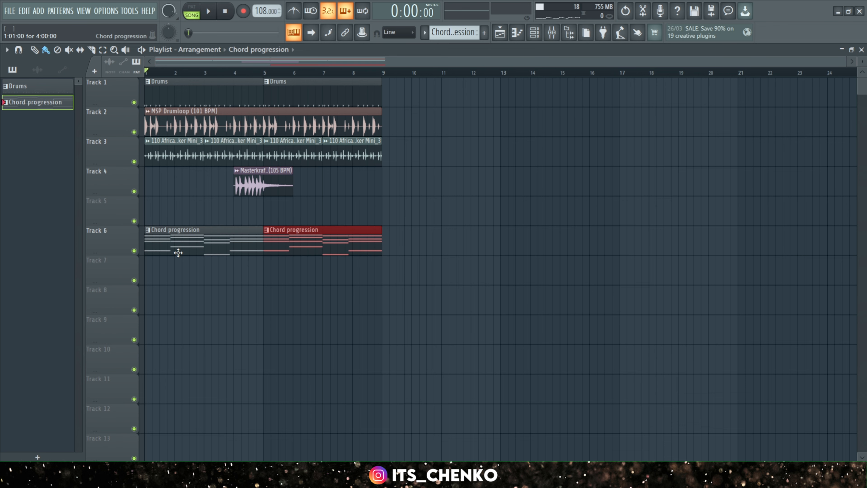
# Step: Reopen the Chord progression pattern in the piano roll, select all its notes and open the randomizer for them
pyautogui.doubleClick(196, 241)
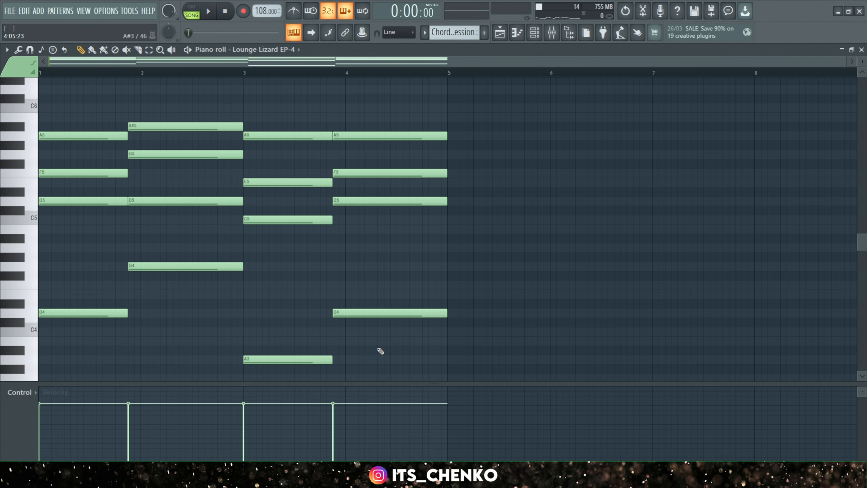
pyautogui.scroll(1, 380, 352)
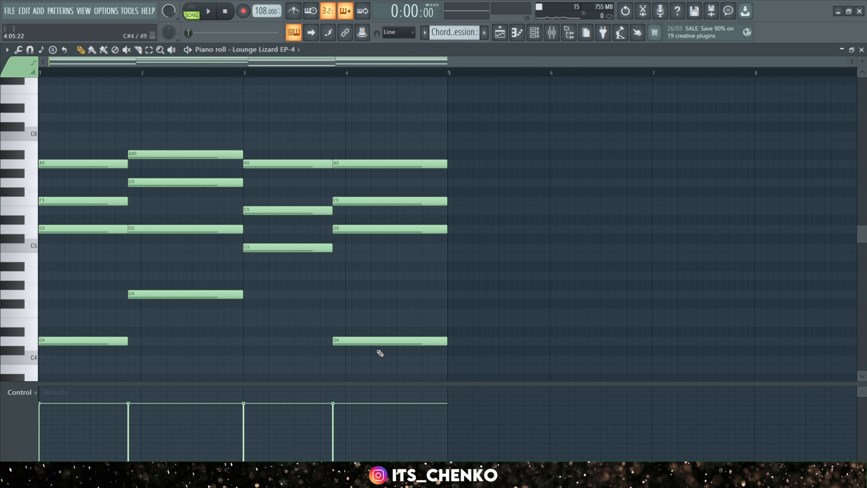
pyautogui.scroll(-1, 381, 353)
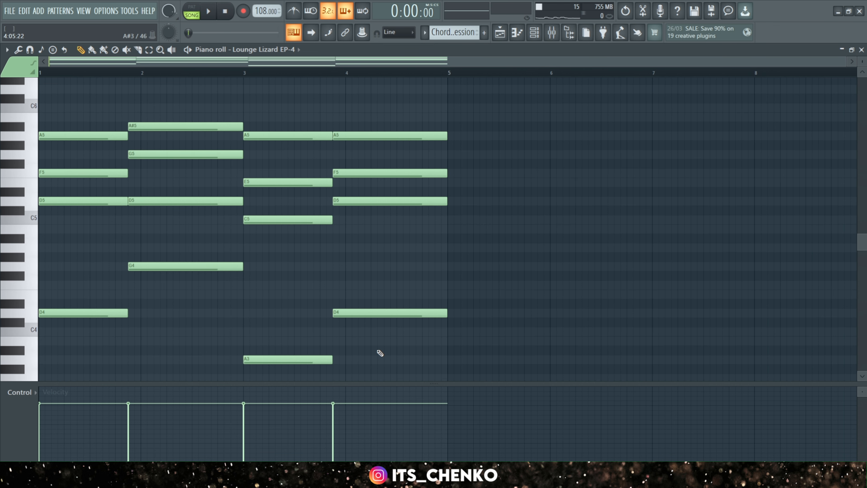
pyautogui.scroll(-1, 380, 353)
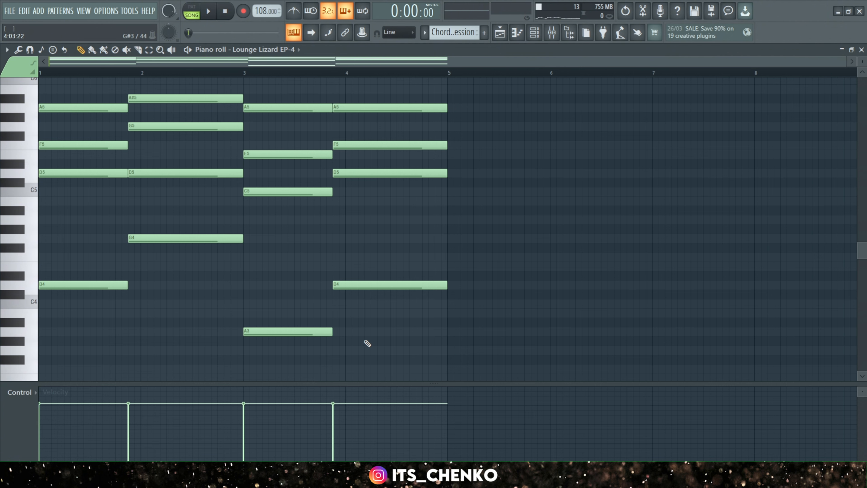
pyautogui.scroll(-2, 240, 306)
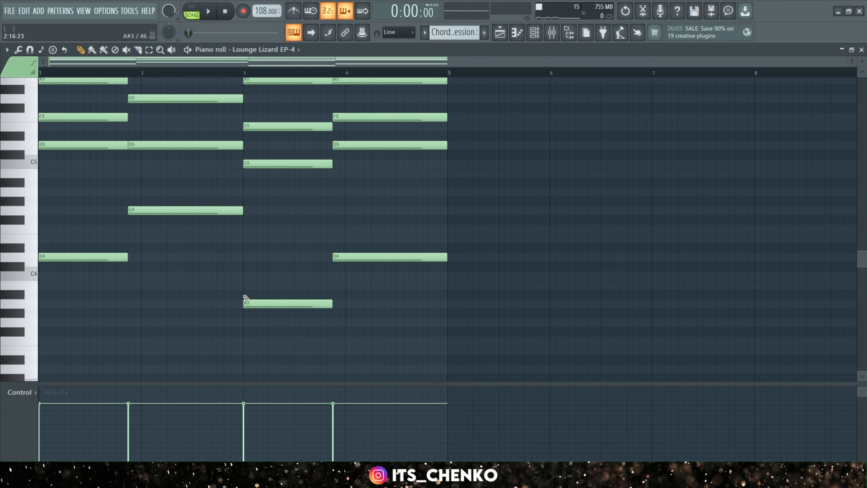
pyautogui.scroll(2, 241, 302)
pyautogui.hotkey('ctrl', 'a')
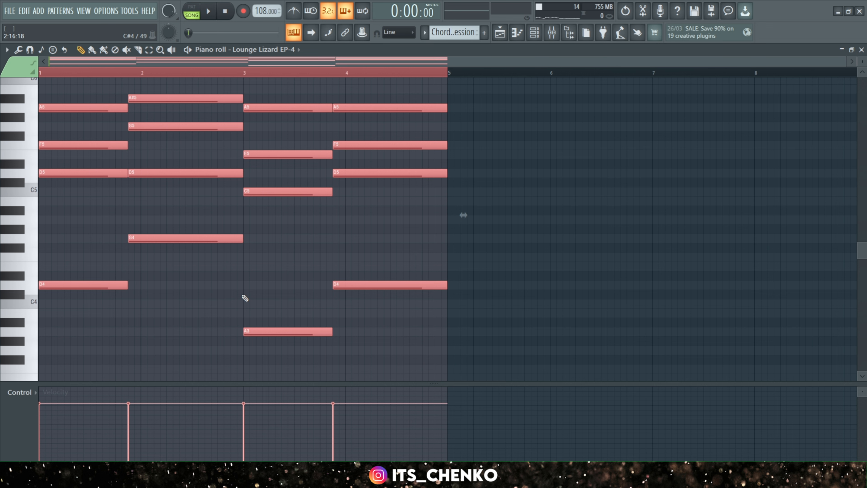
pyautogui.hotkey('alt', 'r')
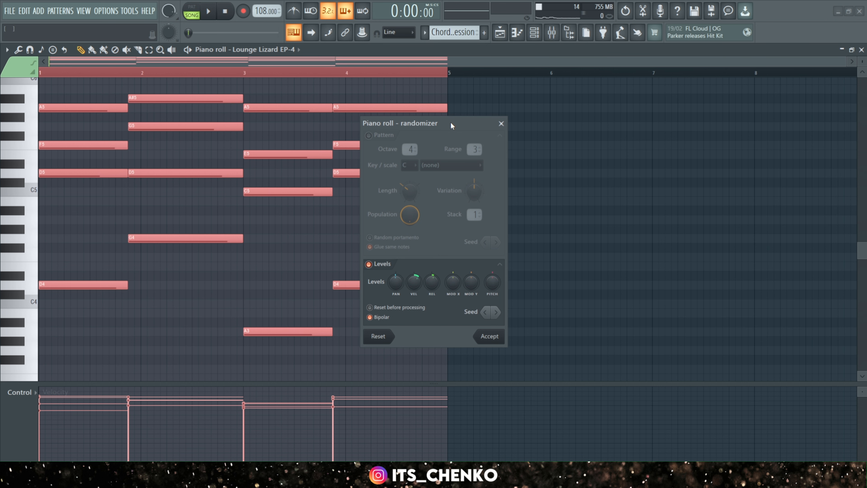
pyautogui.moveTo(451, 122); pyautogui.dragTo(441, 110)
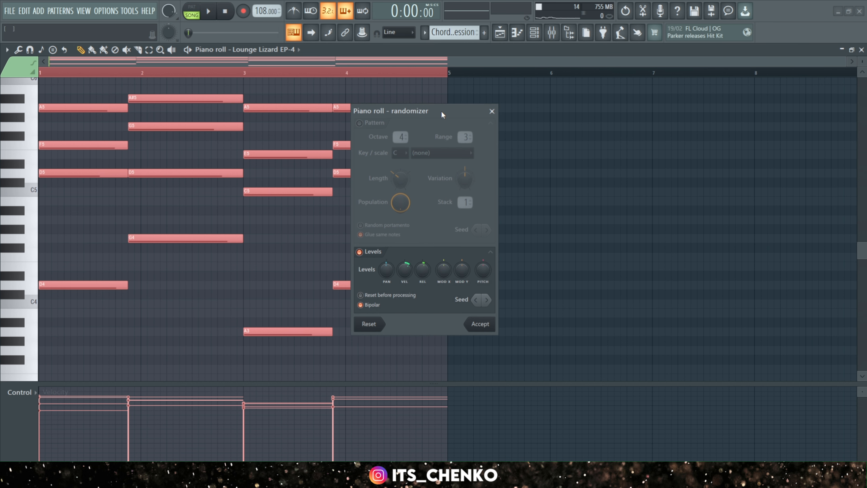
# Step: Try the randomizer's pattern generation on the selected chord notes and switch it back off
pyautogui.click(359, 123)
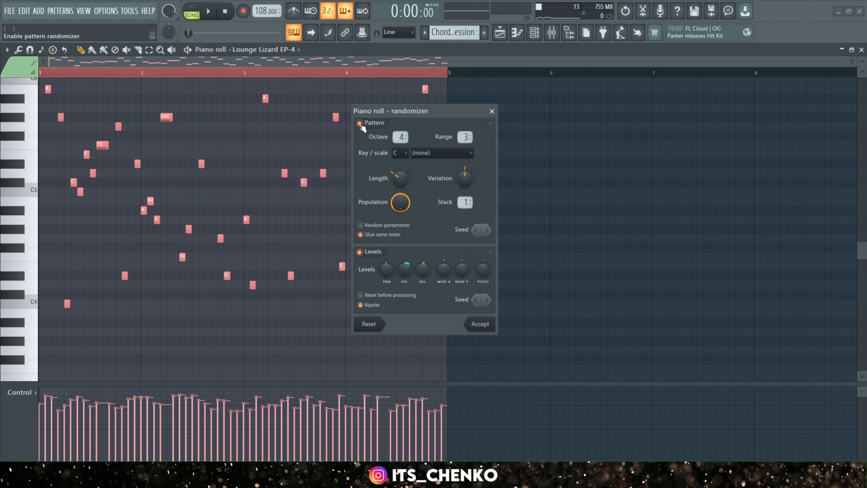
pyautogui.click(360, 123)
pyautogui.moveTo(435, 113); pyautogui.dragTo(431, 101)
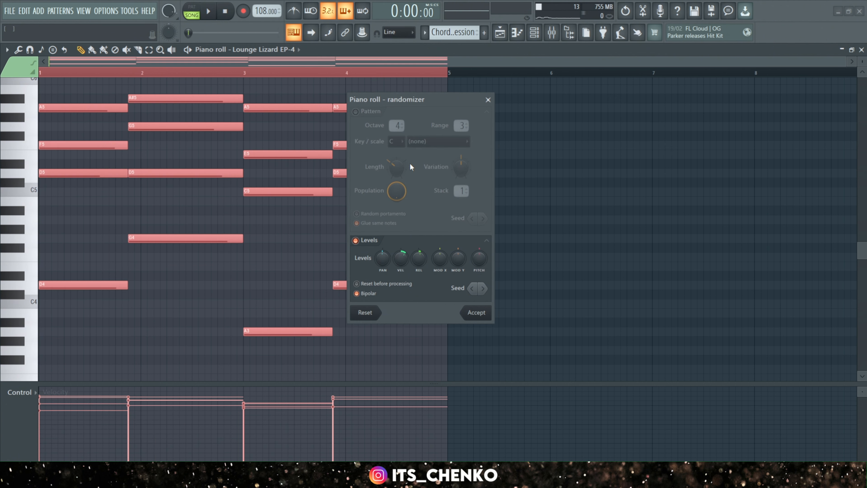
pyautogui.click(356, 112)
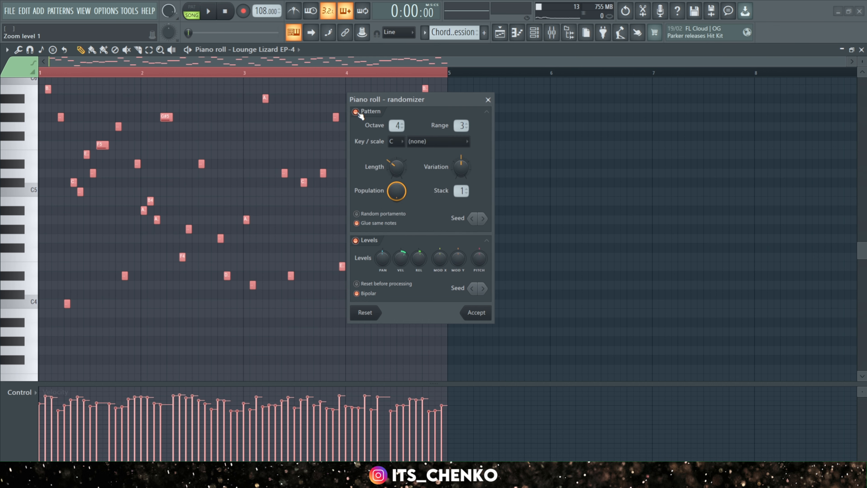
pyautogui.click(356, 112)
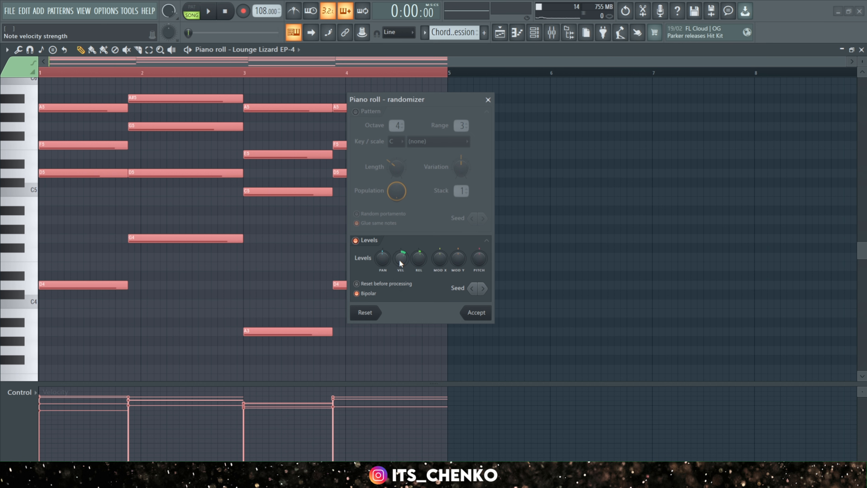
# Step: Try removing the velocity randomization, then apply a strong amount to the chord notes and play back the progression
pyautogui.moveTo(399, 259)
pyautogui.mouseDown()
pyautogui.moveTo(399, 246)
pyautogui.moveTo(401, 277)
pyautogui.mouseUp()
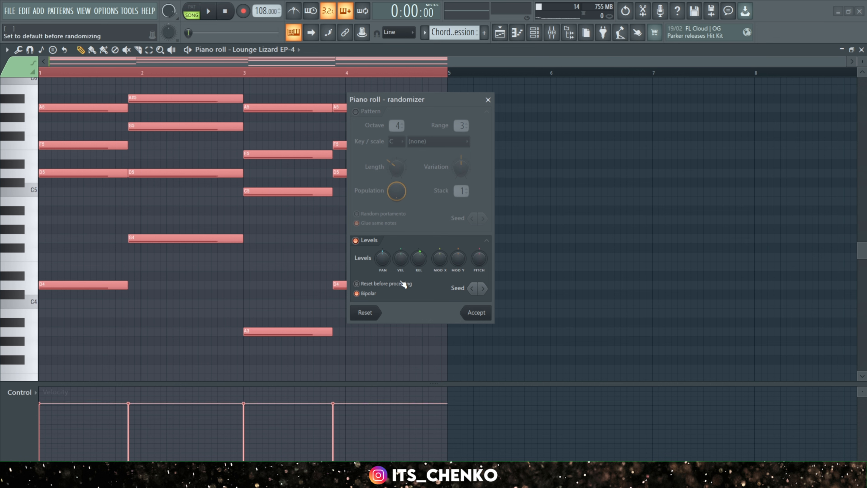
pyautogui.moveTo(401, 260)
pyautogui.mouseDown()
pyautogui.moveTo(401, 274)
pyautogui.moveTo(400, 249)
pyautogui.moveTo(401, 268)
pyautogui.mouseUp()
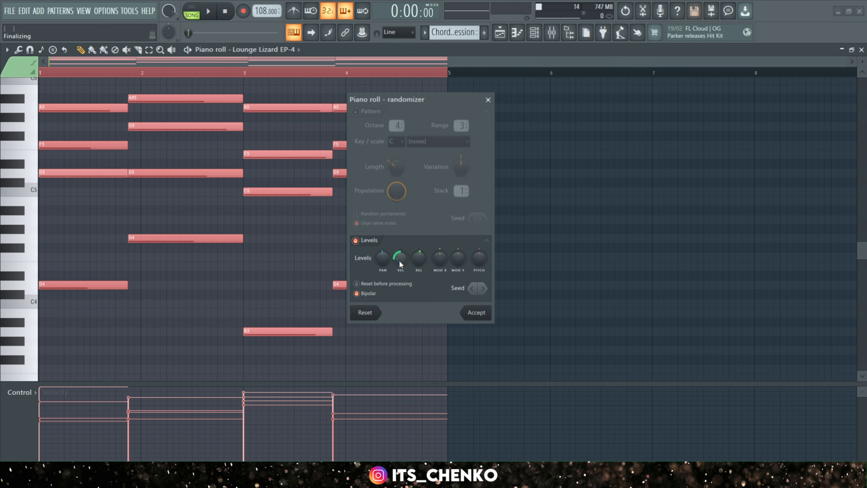
pyautogui.press('space')
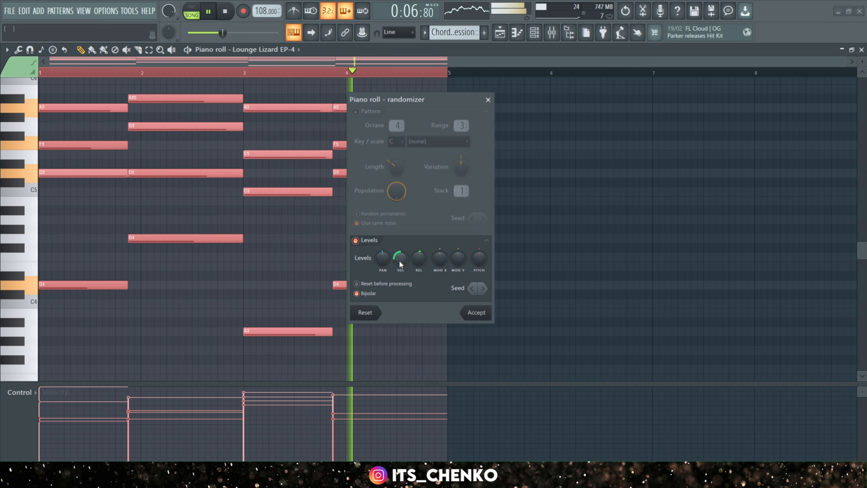
pyautogui.press('space')
# Step: Set the randomizer's velocity level to 22% while playing back the chord progression
pyautogui.moveTo(399, 261); pyautogui.dragTo(402, 261)
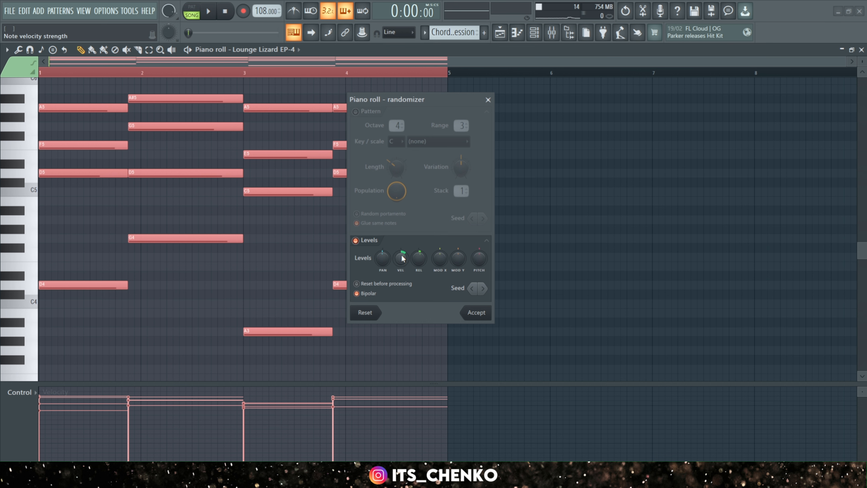
pyautogui.press('space')
pyautogui.scroll(2, 402, 263)
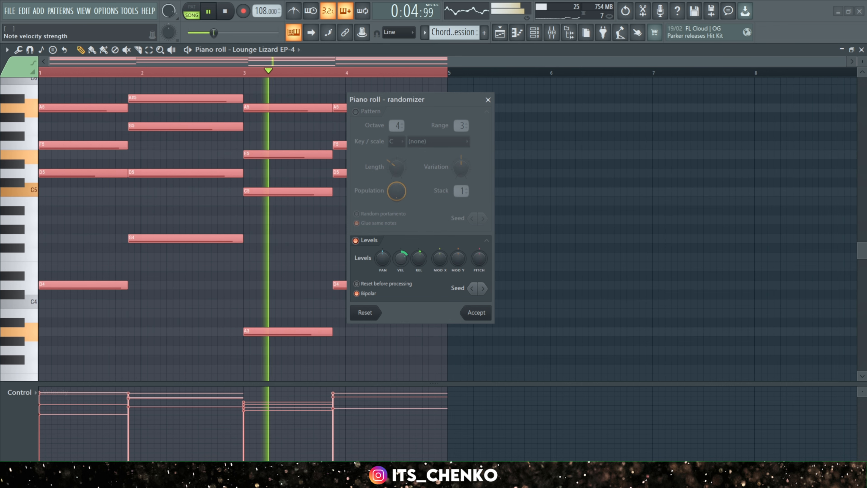
pyautogui.scroll(-2, 403, 262)
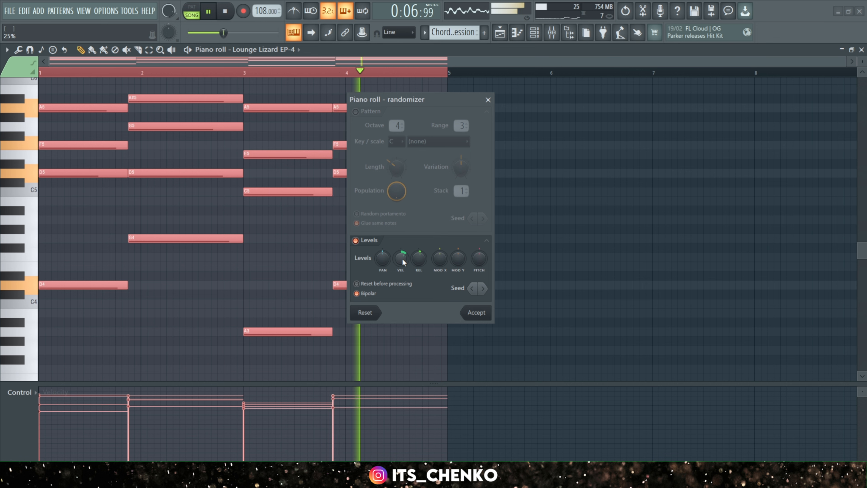
pyautogui.scroll(-1, 403, 262)
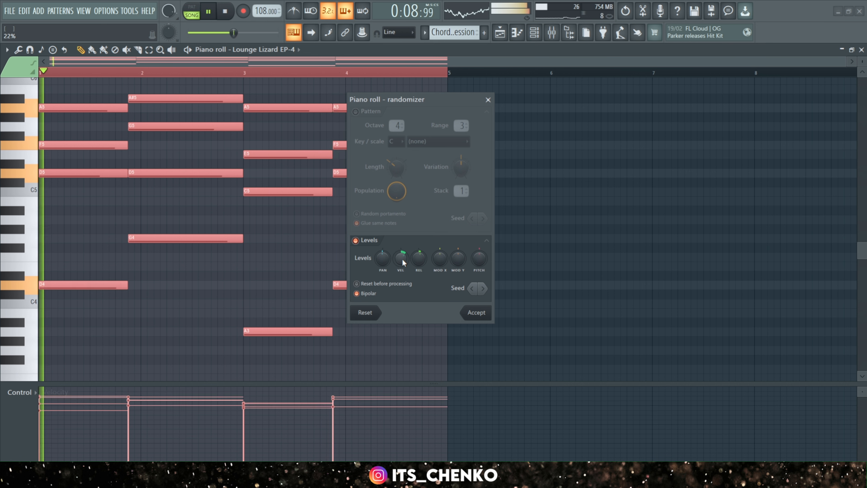
pyautogui.press('space')
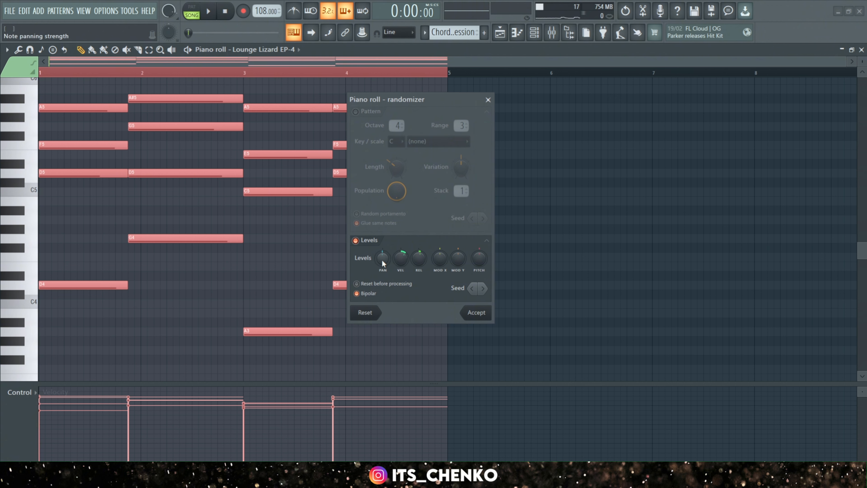
# Step: Add a slight panning randomization to the chord notes, accept the randomizer settings and play back the start of the progression
pyautogui.moveTo(383, 262); pyautogui.dragTo(383, 272)
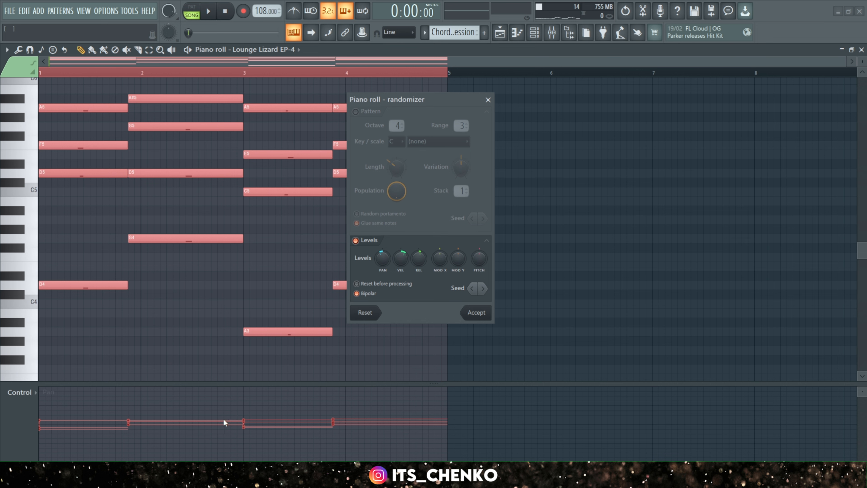
pyautogui.moveTo(383, 259); pyautogui.dragTo(383, 259)
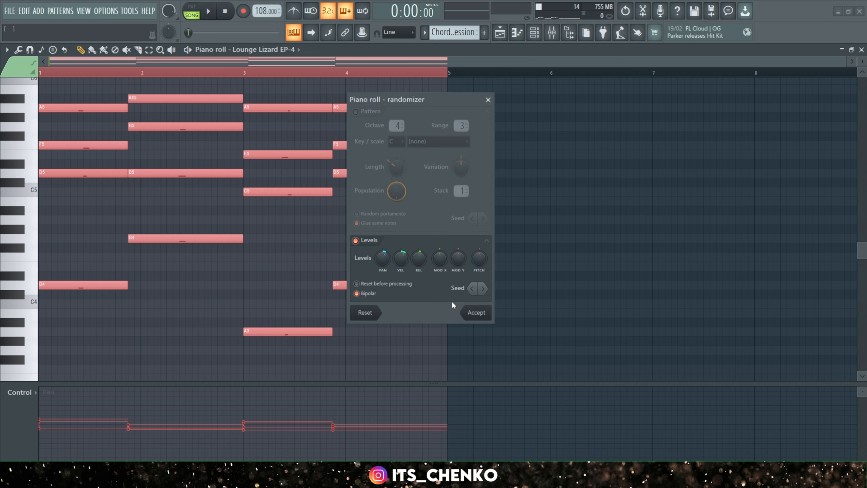
pyautogui.moveTo(381, 261); pyautogui.dragTo(404, 258)
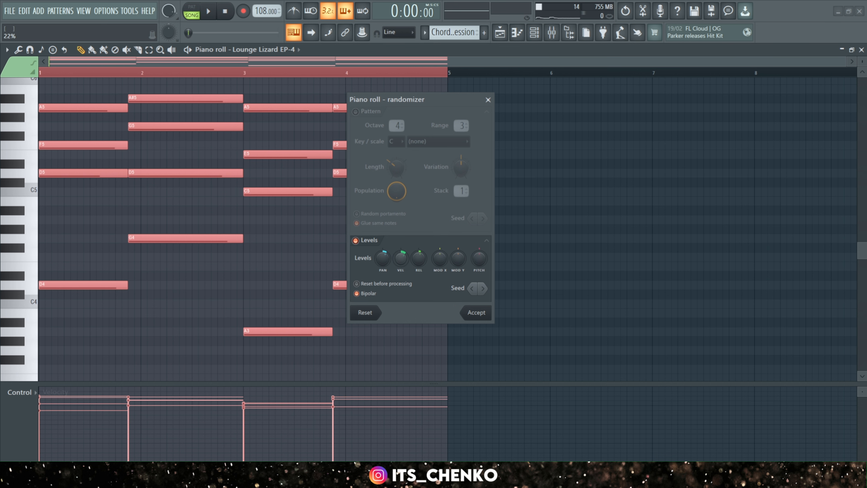
pyautogui.click(472, 313)
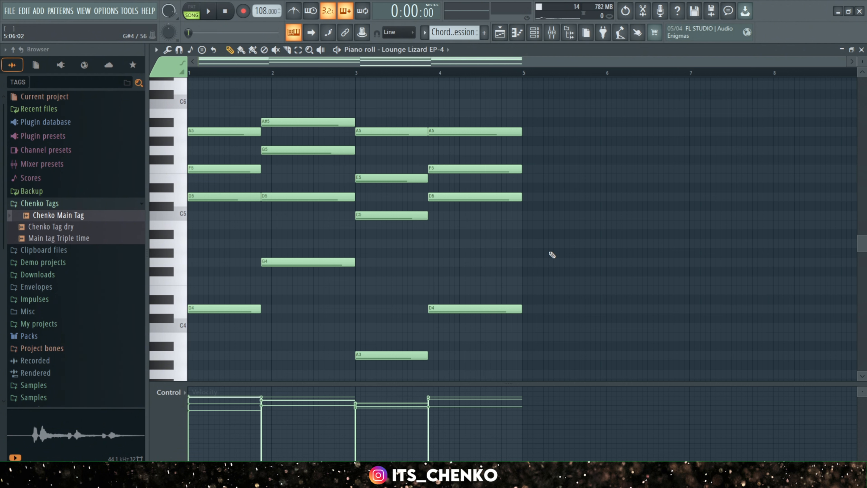
pyautogui.press('space')
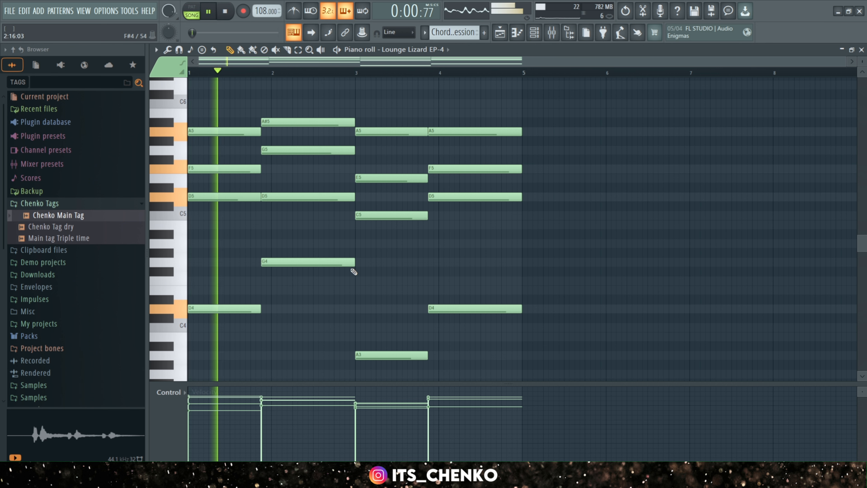
pyautogui.press('space')
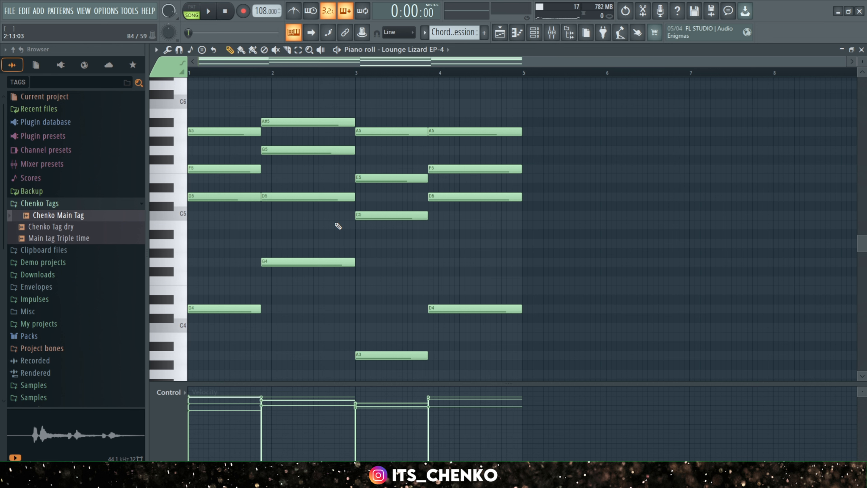
pyautogui.hotkey('alt', 'x')
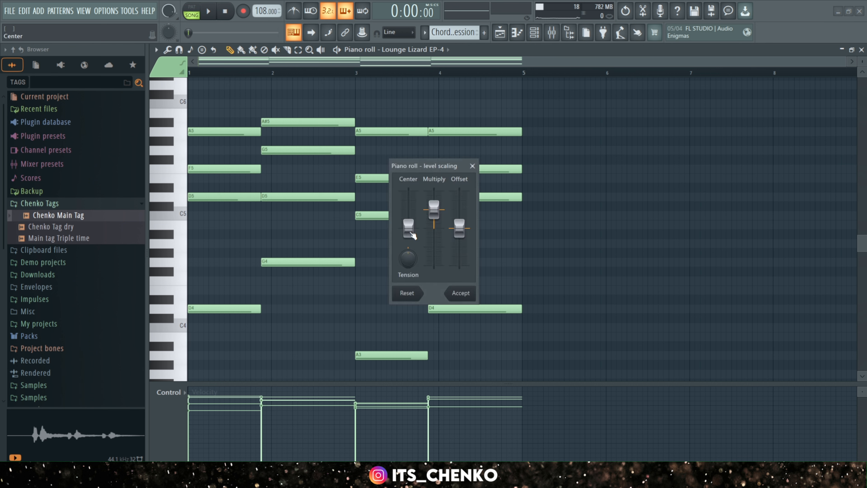
pyautogui.moveTo(459, 229); pyautogui.dragTo(459, 246)
pyautogui.press('space')
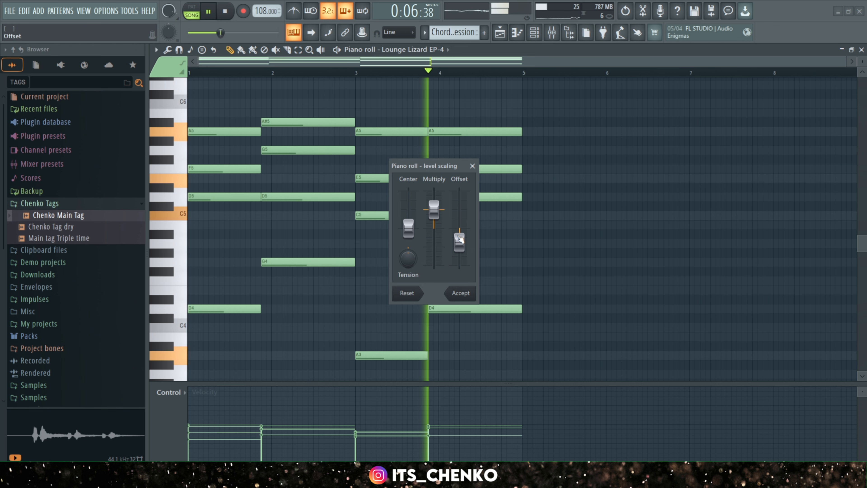
pyautogui.press('space')
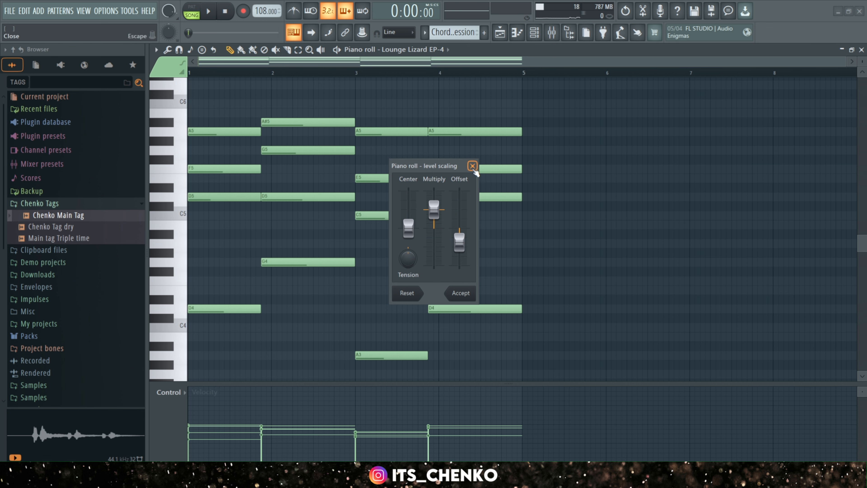
pyautogui.click(473, 166)
pyautogui.press('space')
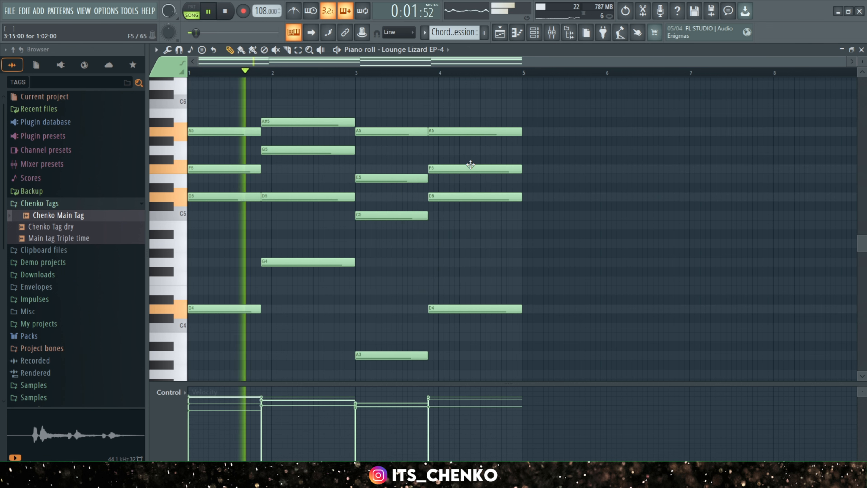
pyautogui.press('space')
# Step: Lower the velocity of all chord notes with level scaling, auditioning several offsets and accepting one slightly below -43%
pyautogui.hotkey('alt', 'x')
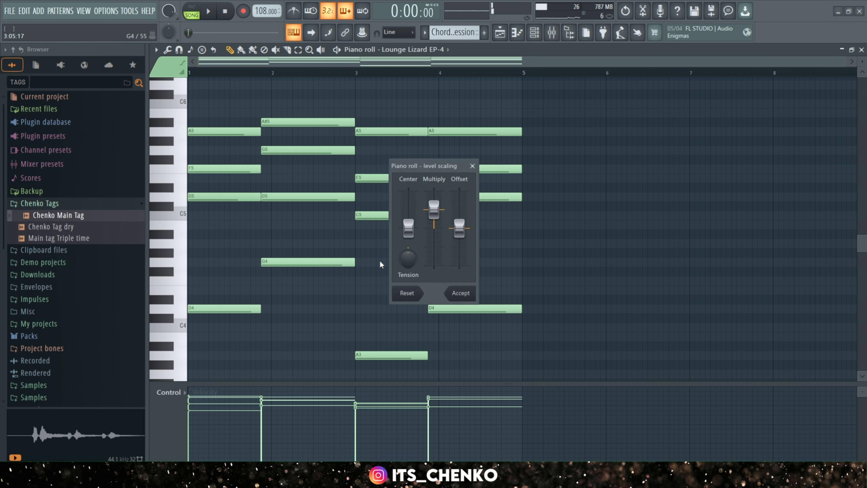
pyautogui.moveTo(459, 228); pyautogui.dragTo(464, 249)
pyautogui.press('space')
pyautogui.press('space')
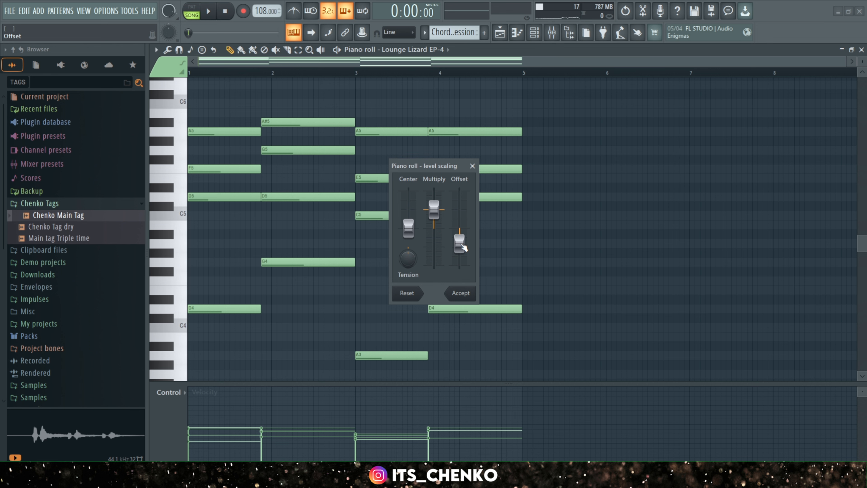
pyautogui.press('space')
pyautogui.moveTo(460, 243); pyautogui.dragTo(460, 255)
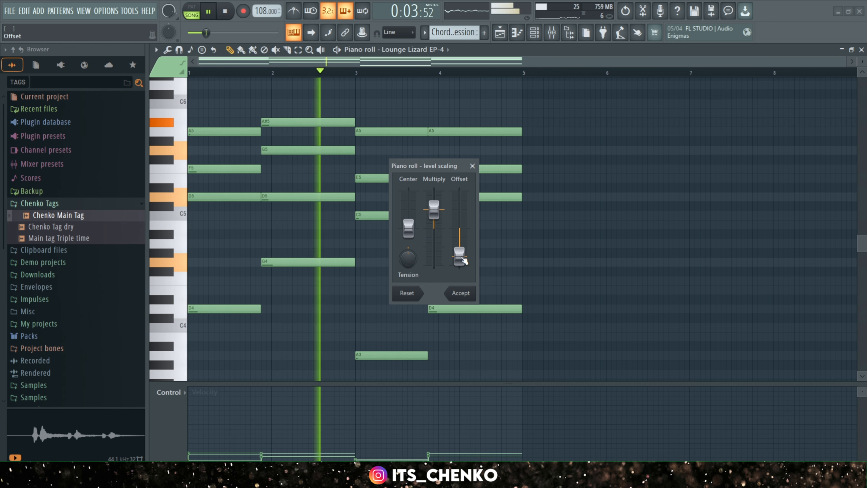
pyautogui.press('space')
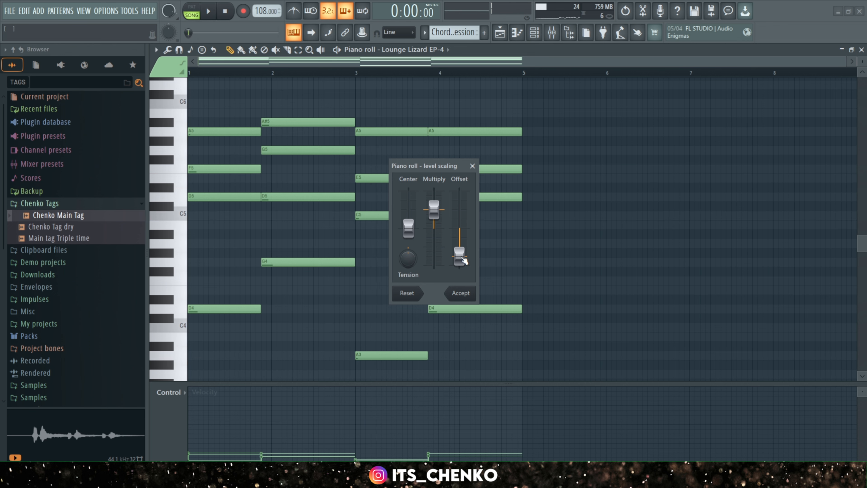
pyautogui.moveTo(465, 261); pyautogui.dragTo(463, 249)
pyautogui.press('space')
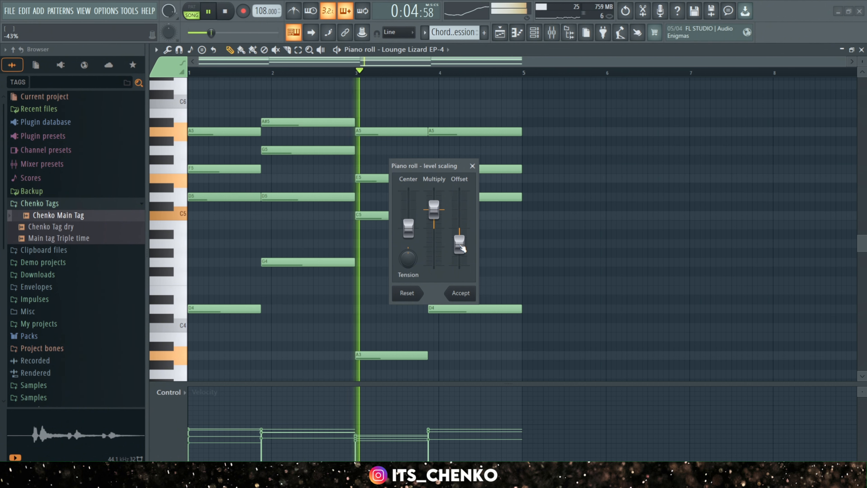
pyautogui.moveTo(463, 249); pyautogui.dragTo(464, 251)
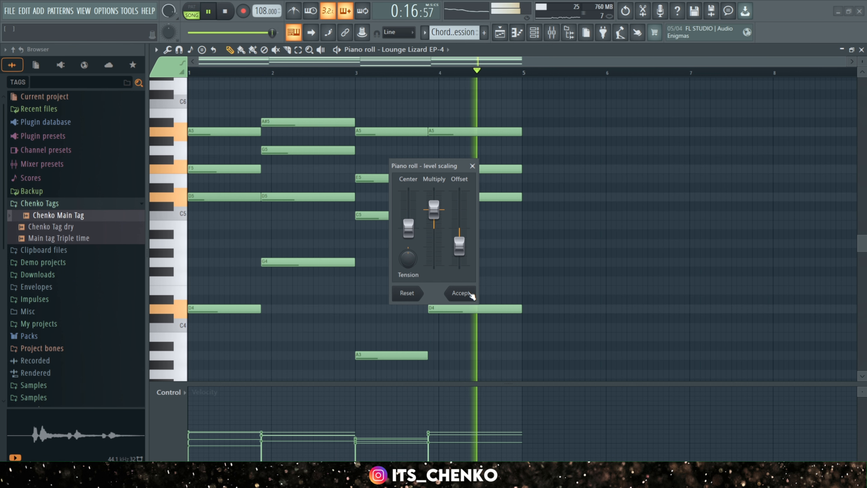
pyautogui.click(461, 293)
pyautogui.press('space')
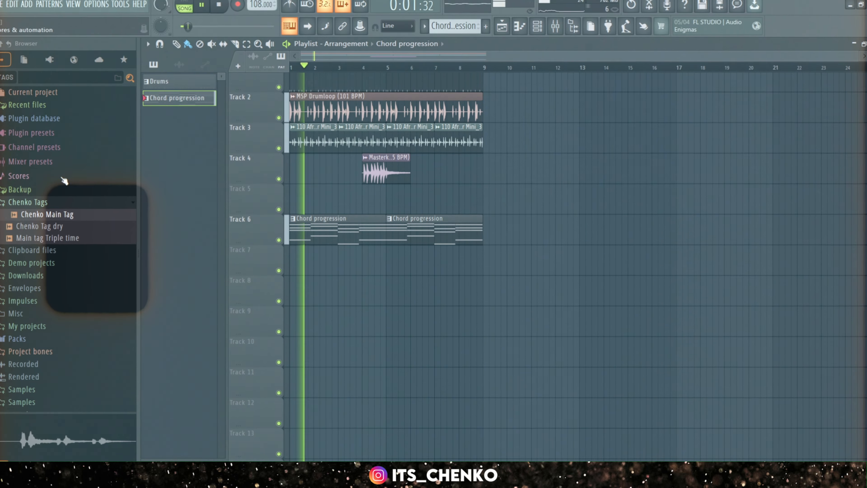
# Step: Place the Chenko Main Tag sample on Track 9 at bar 8 and autodetect its tempo for time stretching
pyautogui.moveTo(51, 214); pyautogui.dragTo(465, 334)
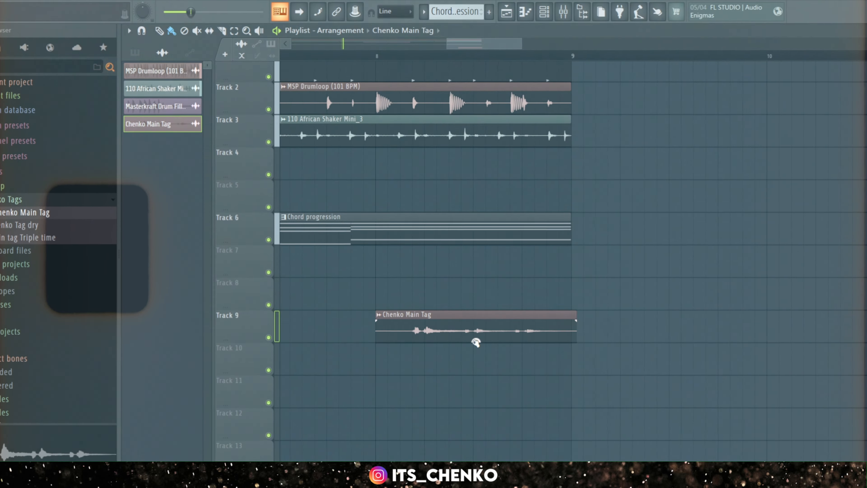
pyautogui.doubleClick(472, 331)
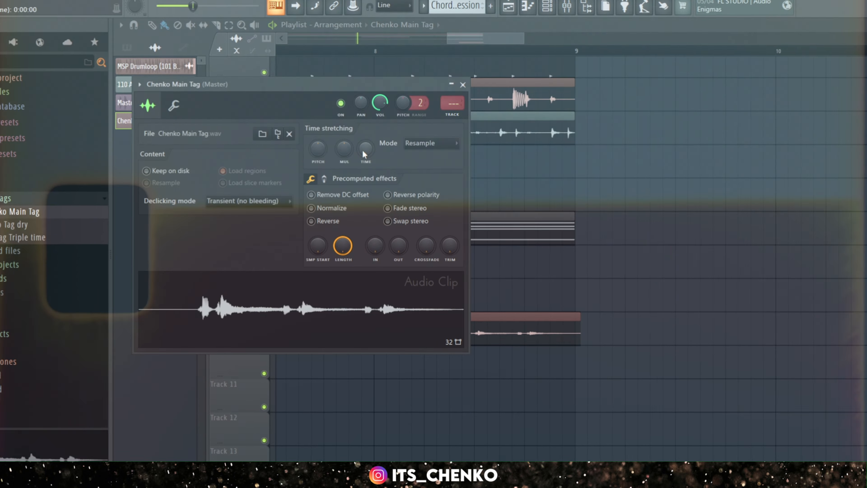
pyautogui.rightClick(367, 151)
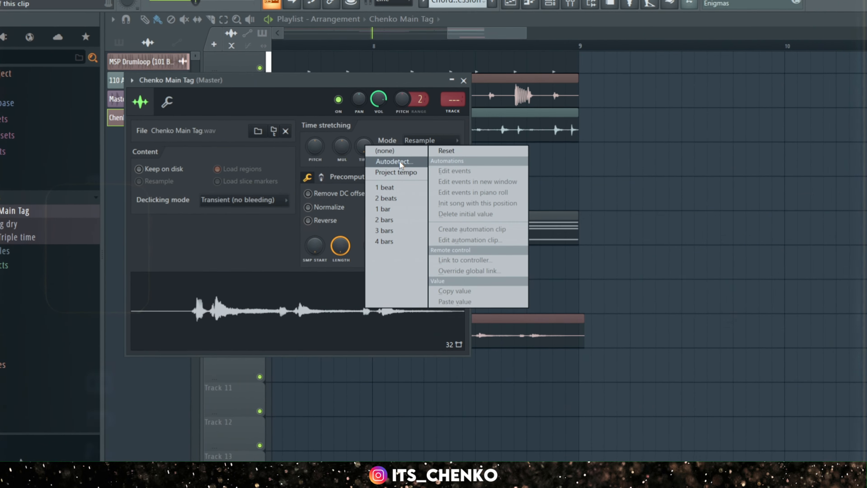
pyautogui.click(392, 162)
pyautogui.click(435, 296)
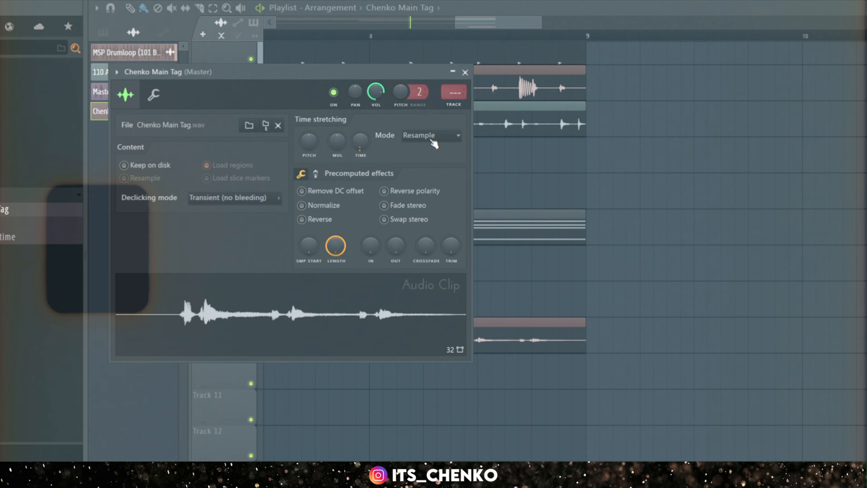
# Step: Set the Chenko Main Tag clip's time-stretching mode to Stretch and check the clip during arrangement playback
pyautogui.click(434, 138)
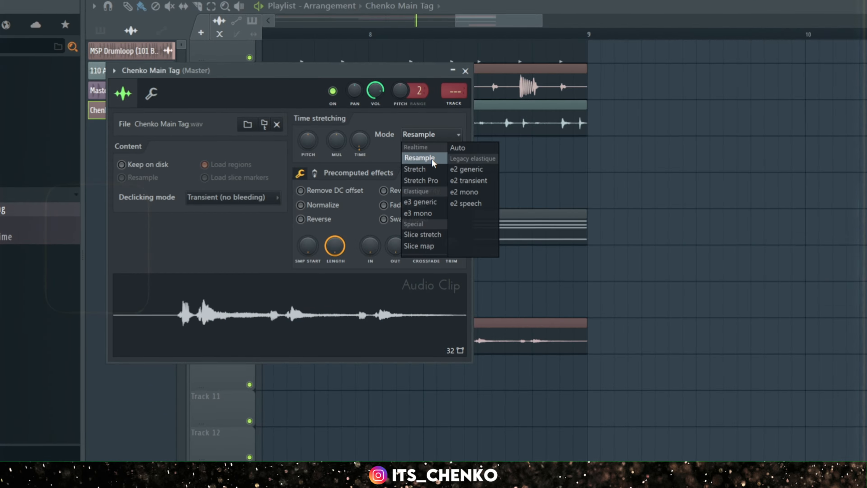
pyautogui.click(414, 169)
pyautogui.click(465, 71)
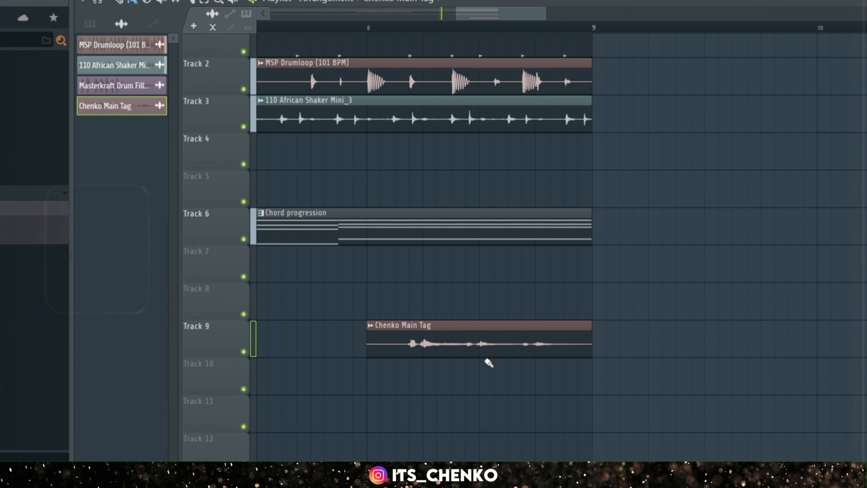
pyautogui.scroll(-3, 489, 363)
pyautogui.press('space')
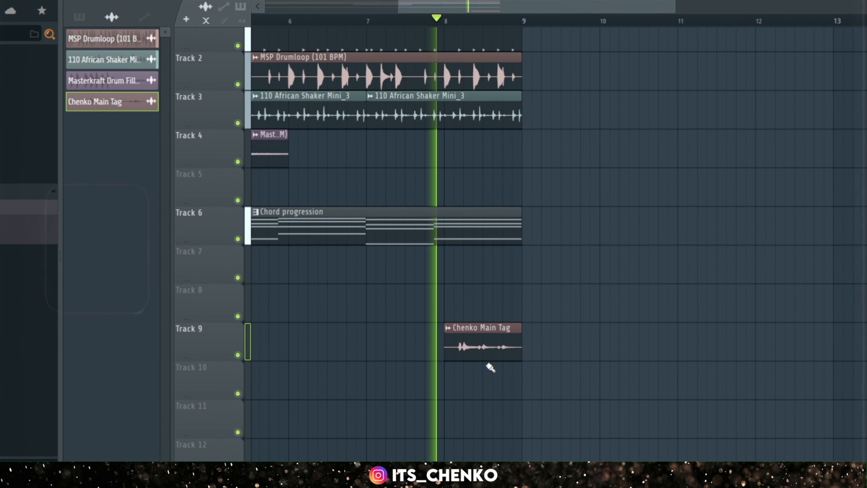